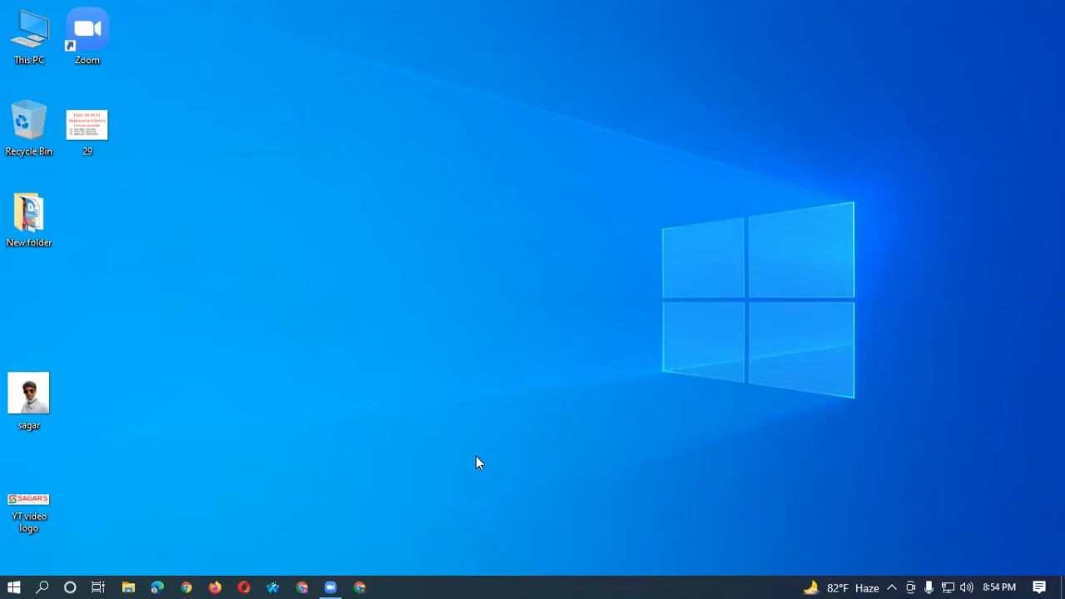
Open Chrome and load the canva.com home page.
click(361, 586)
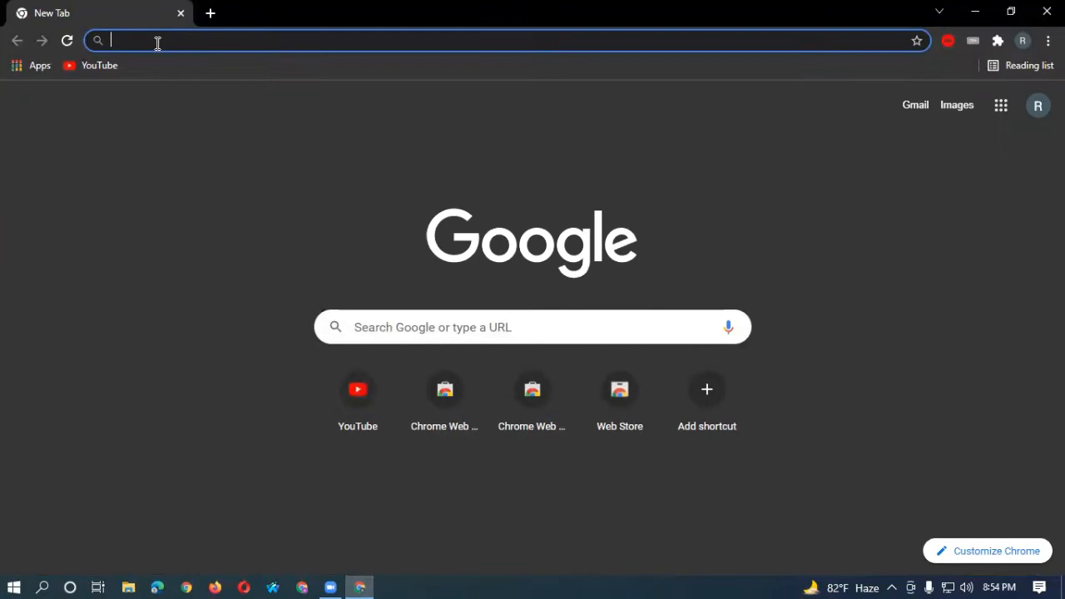
text(ca)
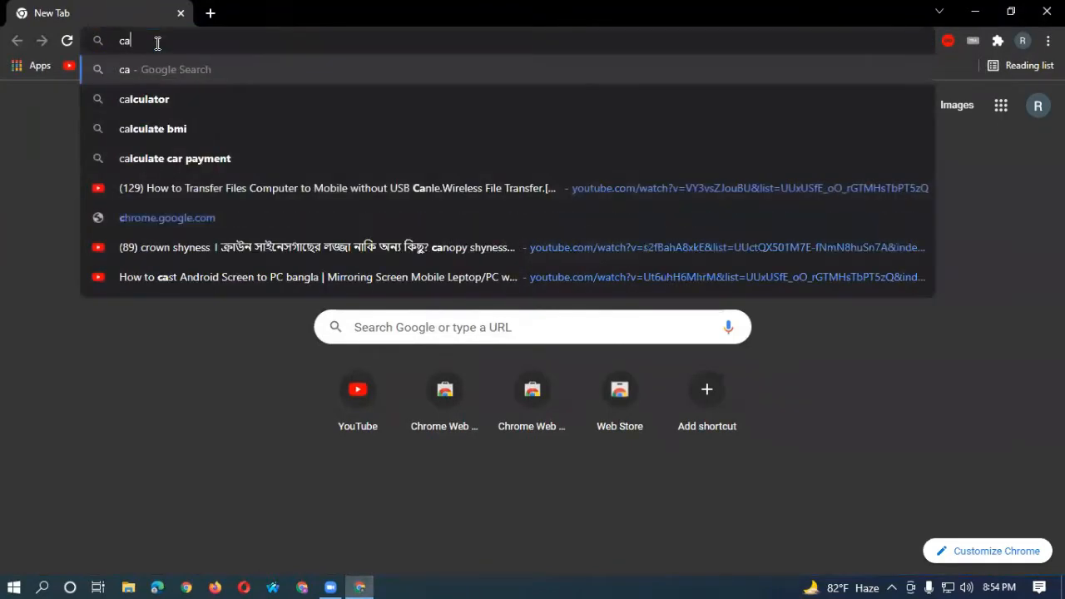
text(nva.com)
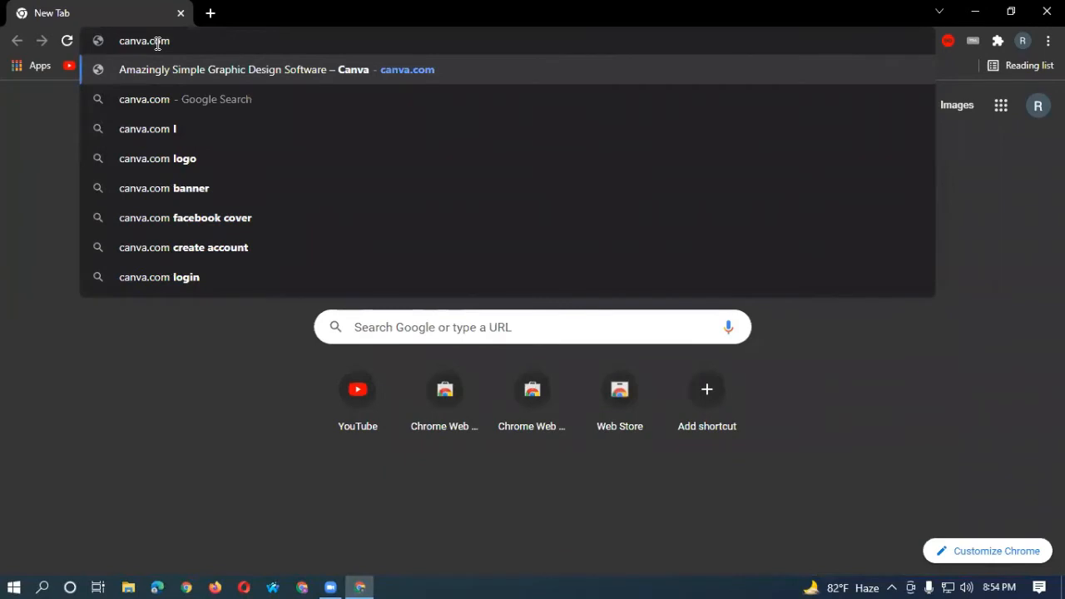
key(Return)
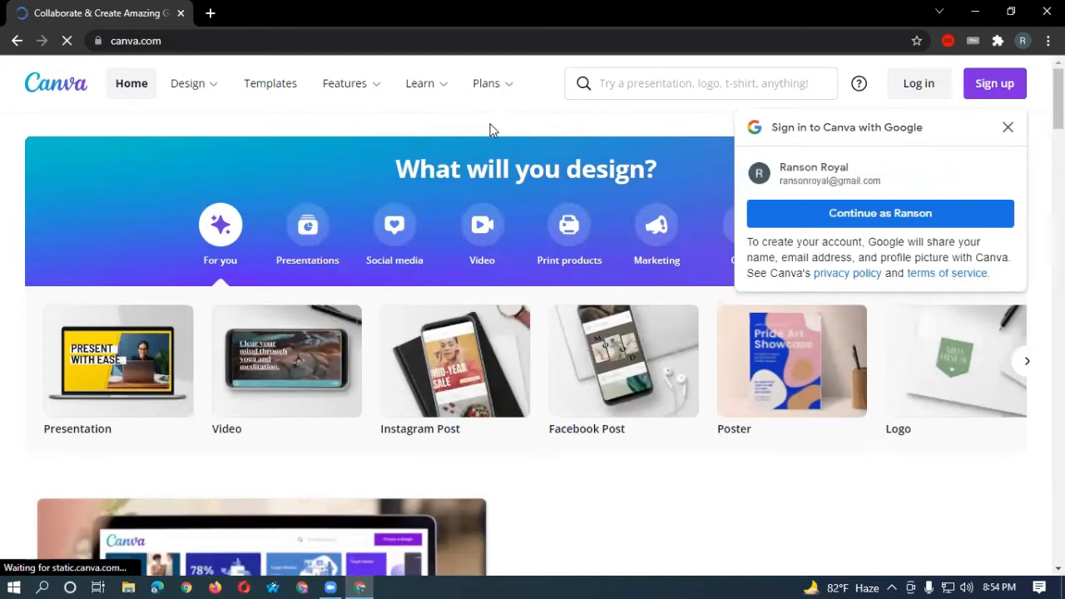
Dismiss the Google sign-in suggestion and start signing up for a Canva account.
click(1008, 127)
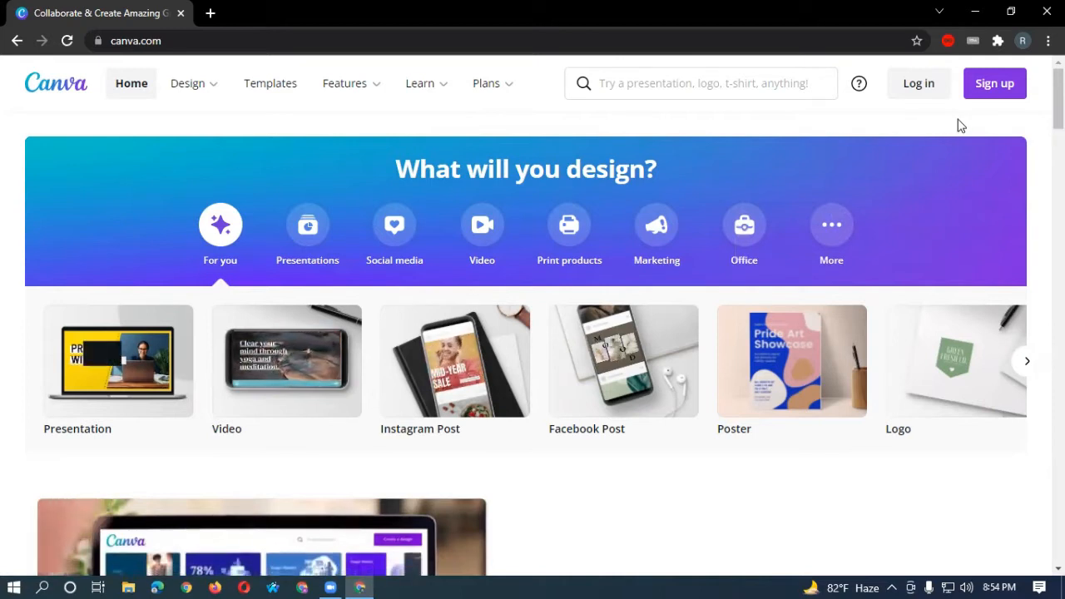
click(989, 89)
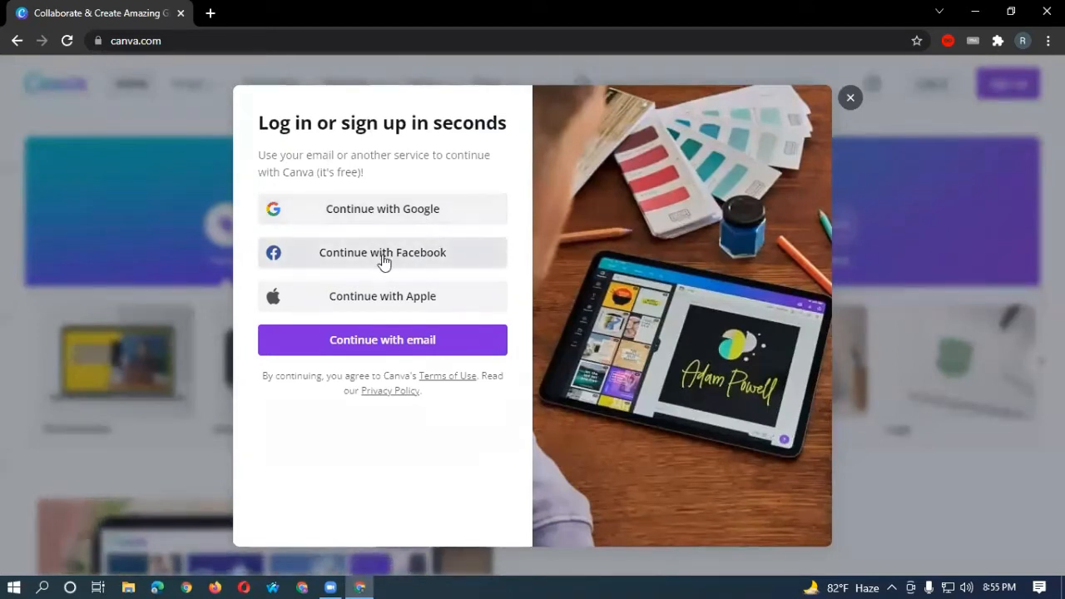
Choose email sign-up, enter the new account's email address, and continue to account creation.
click(426, 341)
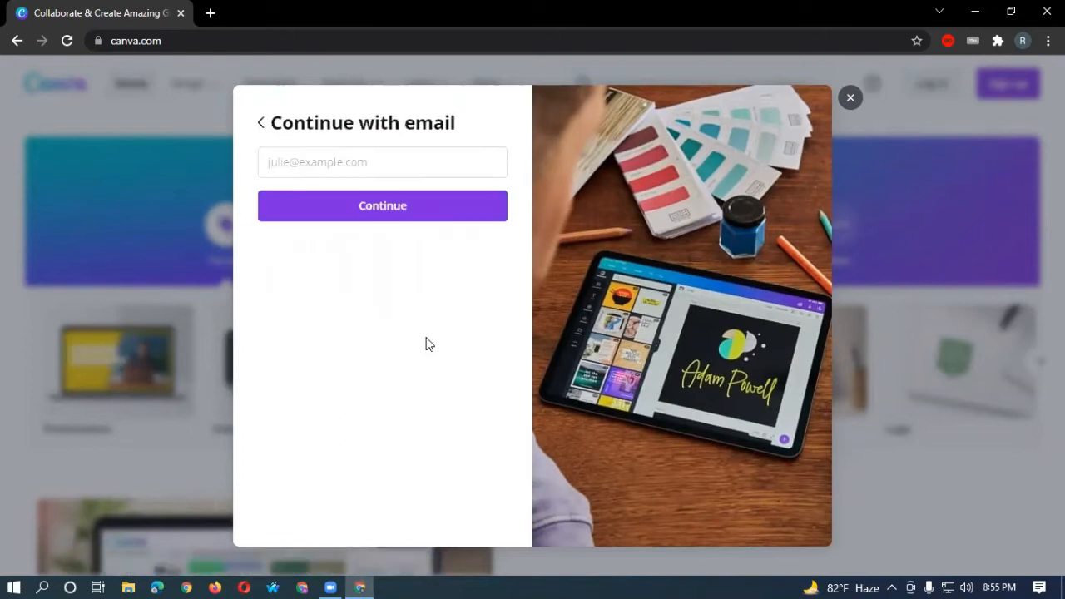
click(384, 162)
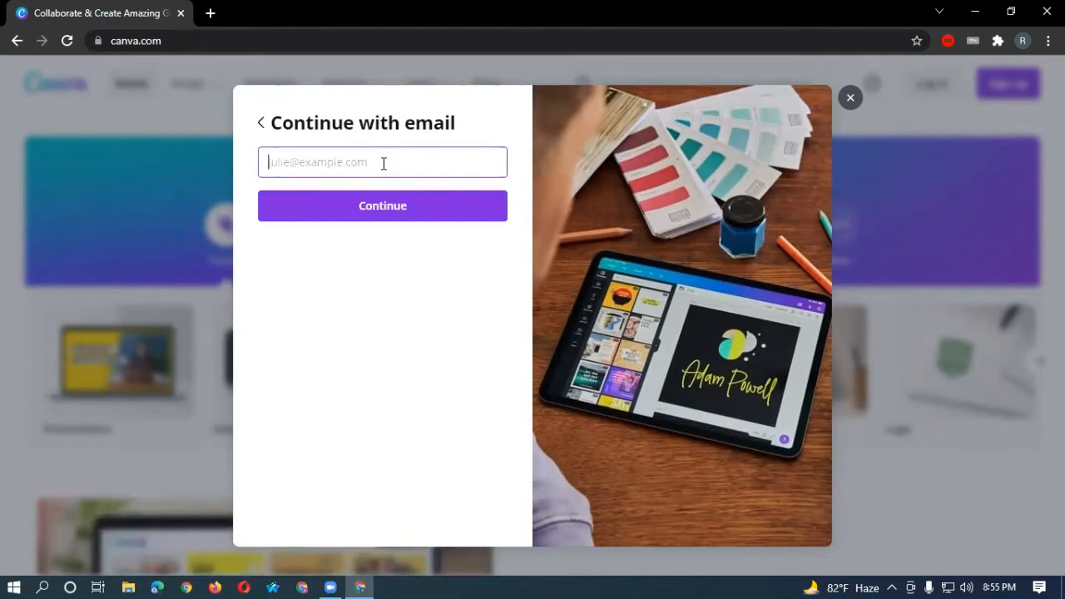
key(Return)
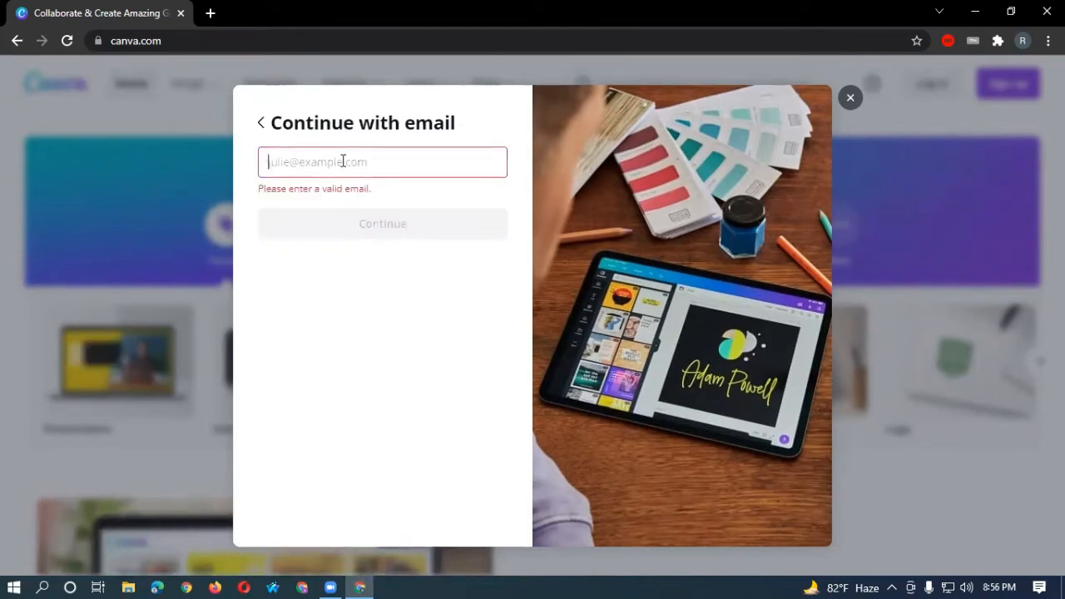
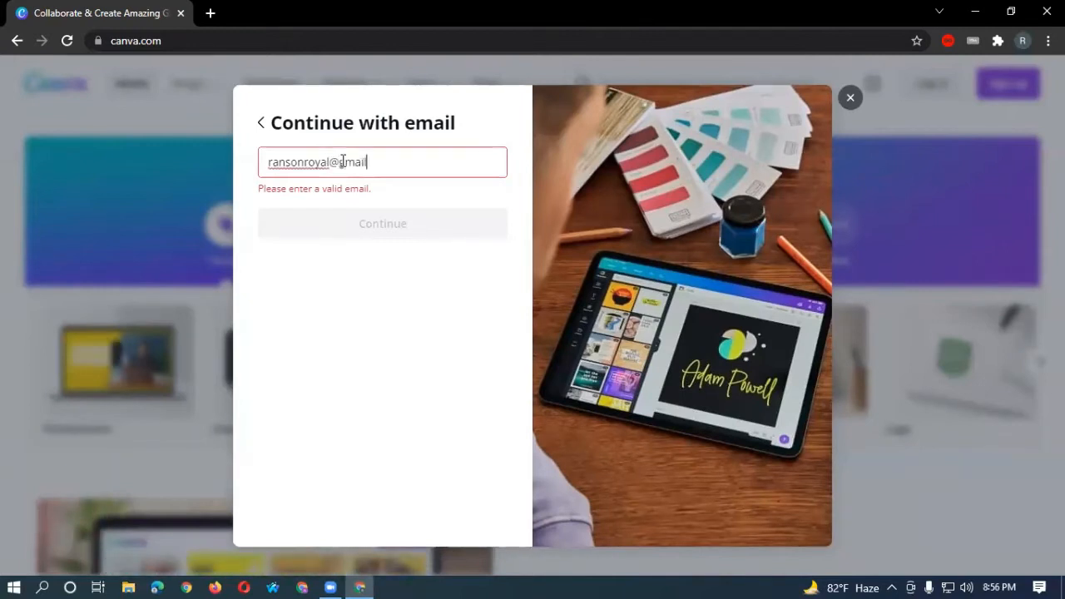
key(Return)
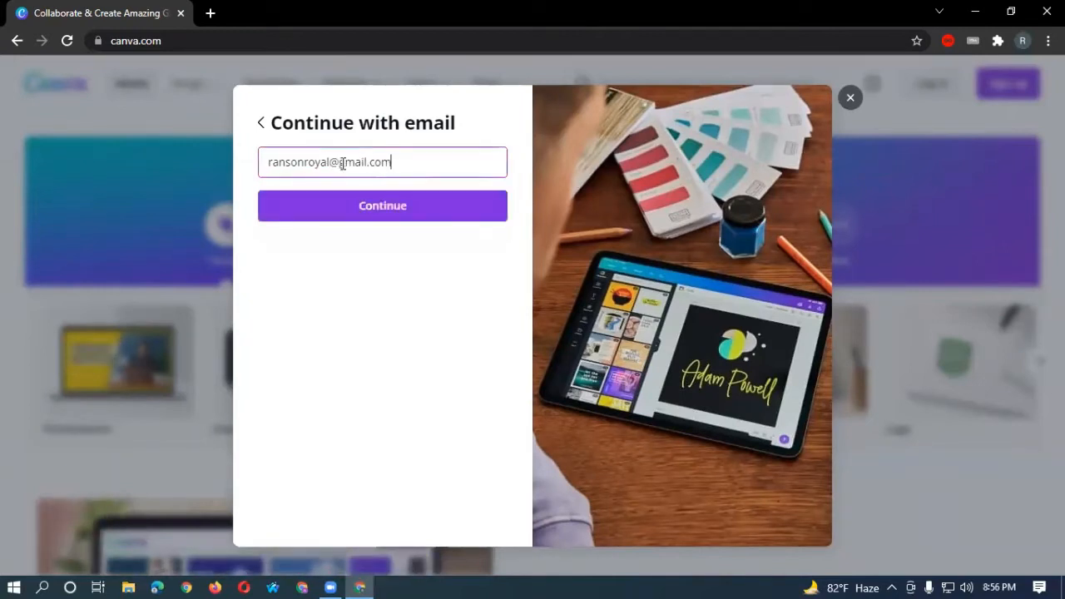
click(374, 218)
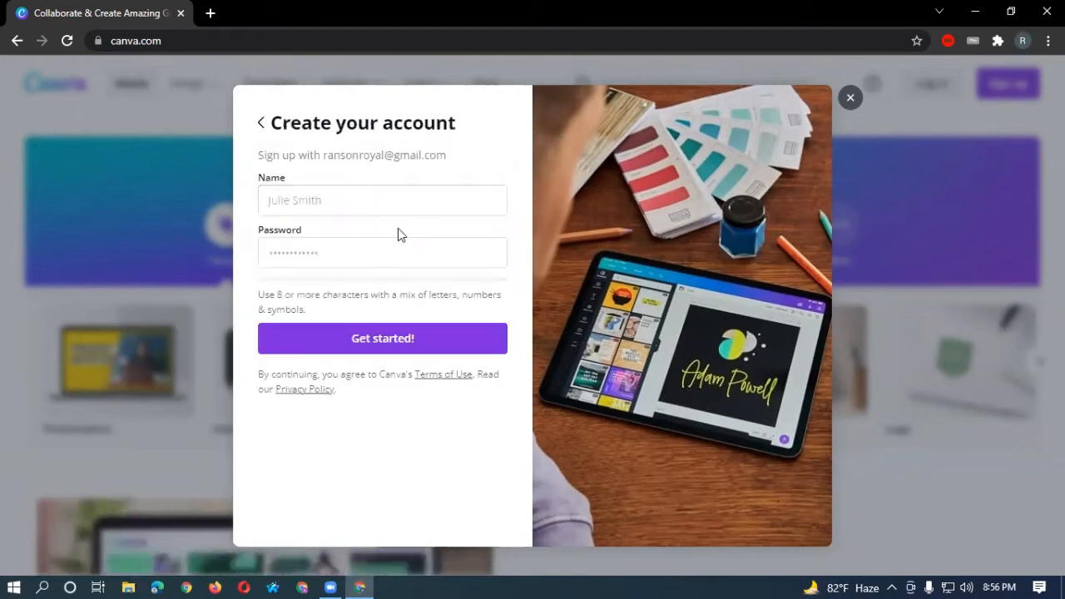
Fill in the account holder's full name and a password, then submit with Get started!
click(366, 202)
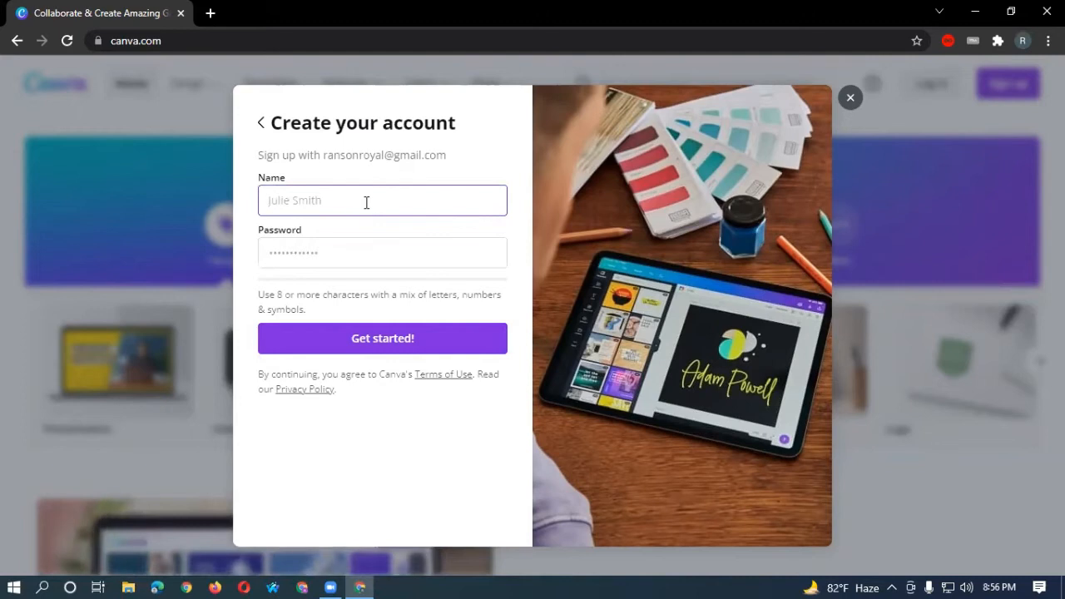
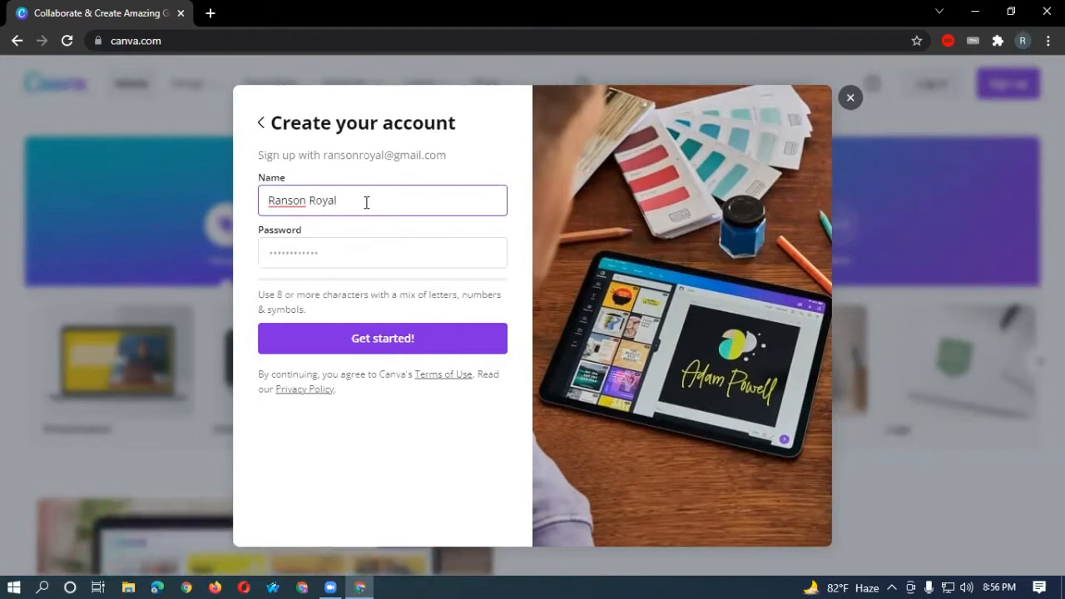
click(343, 253)
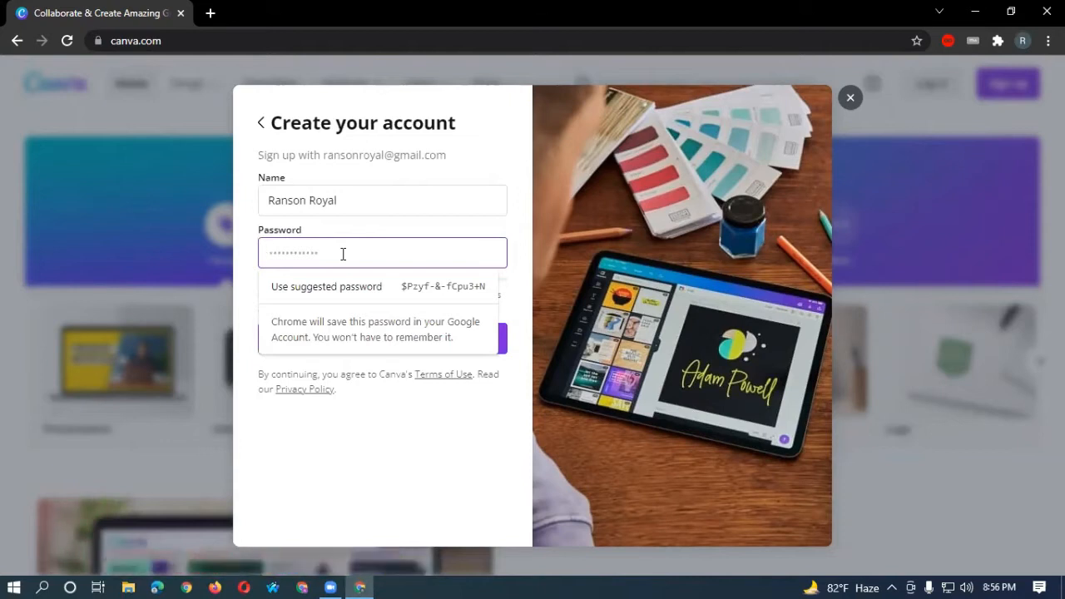
text(•••••••••)
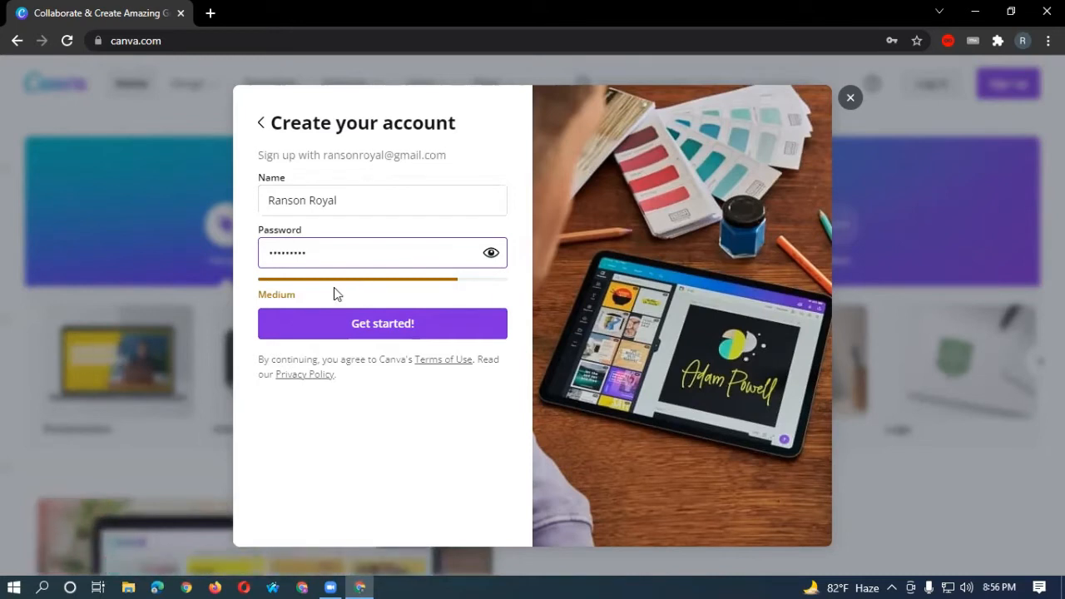
click(371, 323)
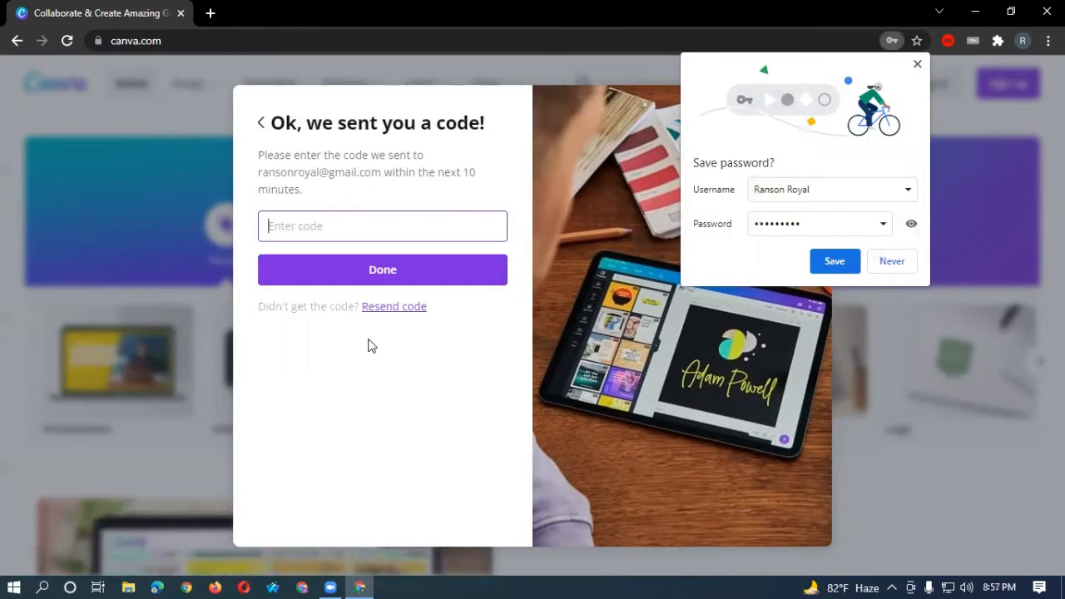
Decline saving the password and open the Gmail inbox in a new tab.
click(891, 263)
click(219, 24)
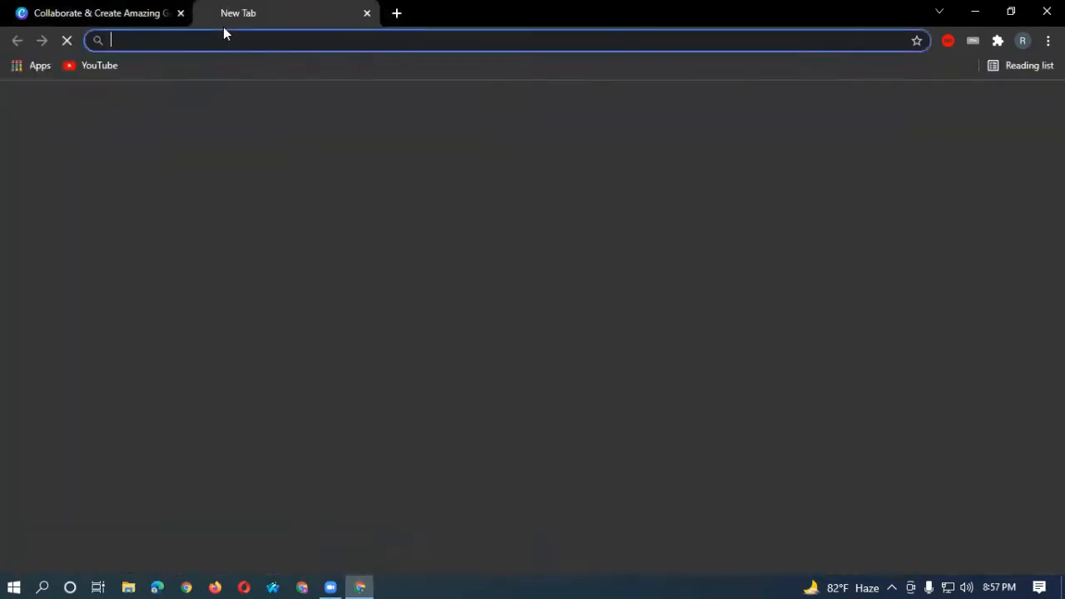
click(917, 114)
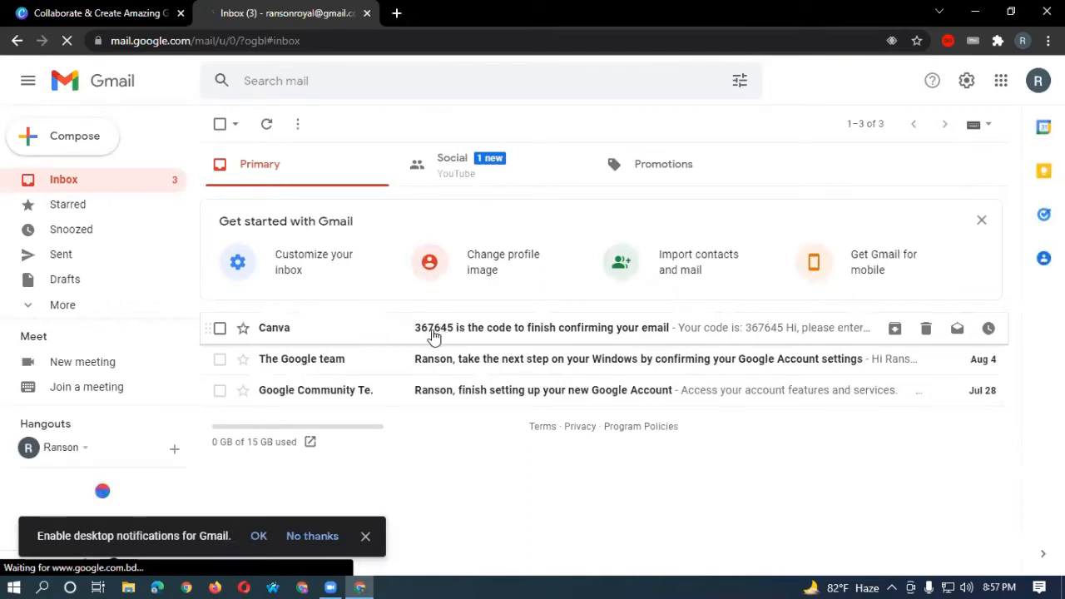
Select the verification code in Canva's e-mail and return to the Canva tab.
click(445, 331)
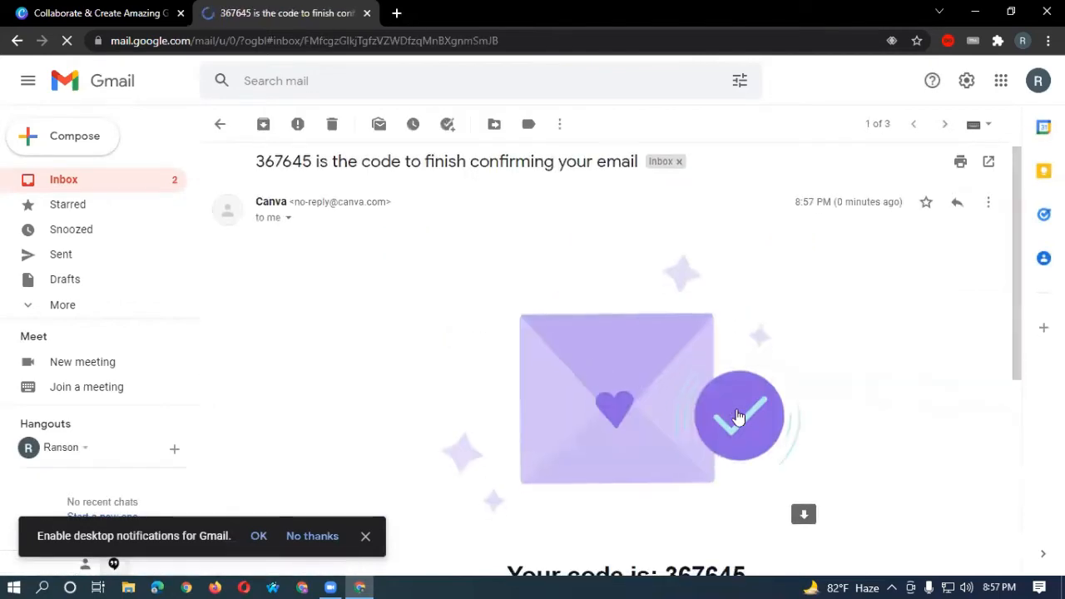
scroll(737, 416, down, 3)
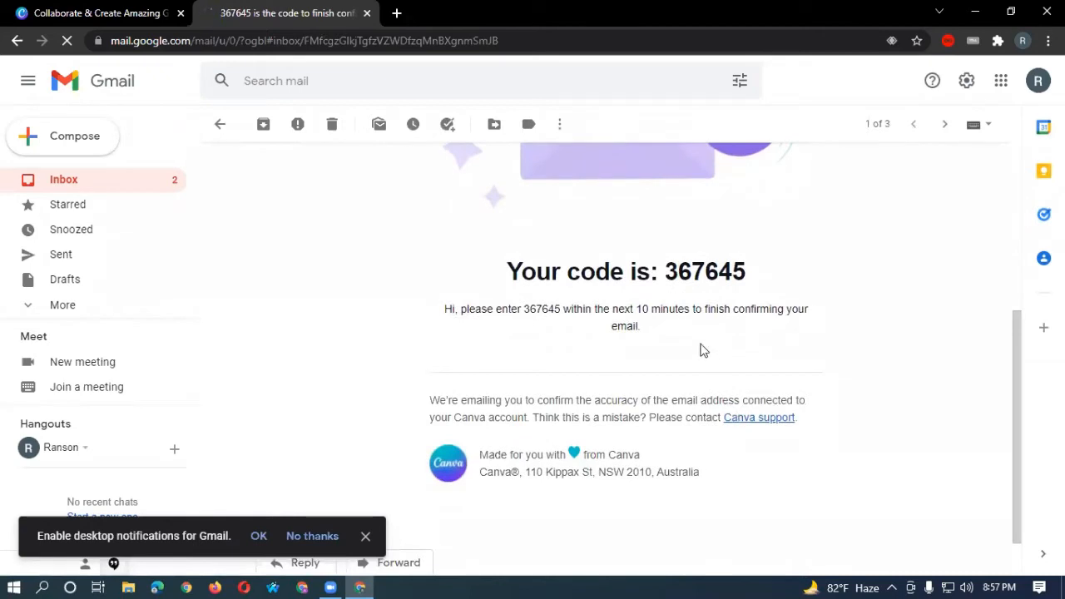
drag(669, 271, 753, 275)
key(ctrl+c)
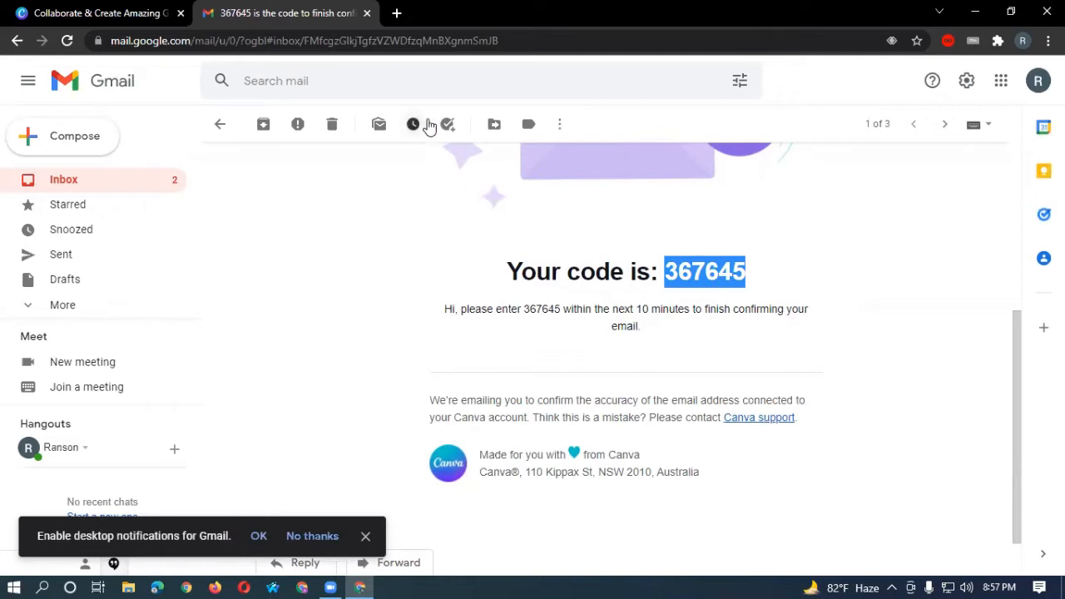
click(125, 15)
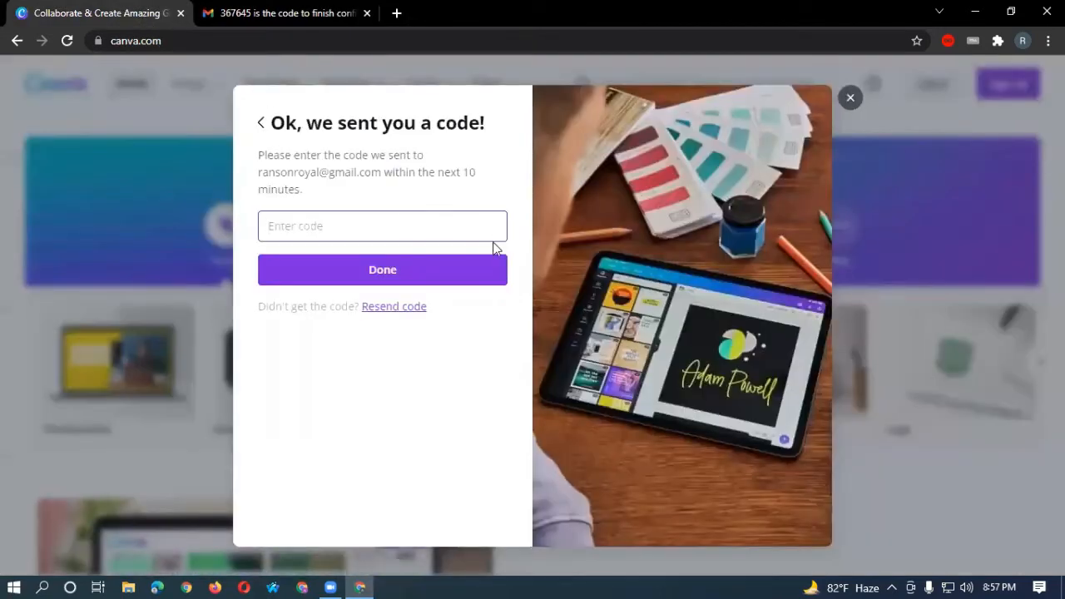
Paste the copied verification code into the Enter code field to confirm the email.
click(351, 226)
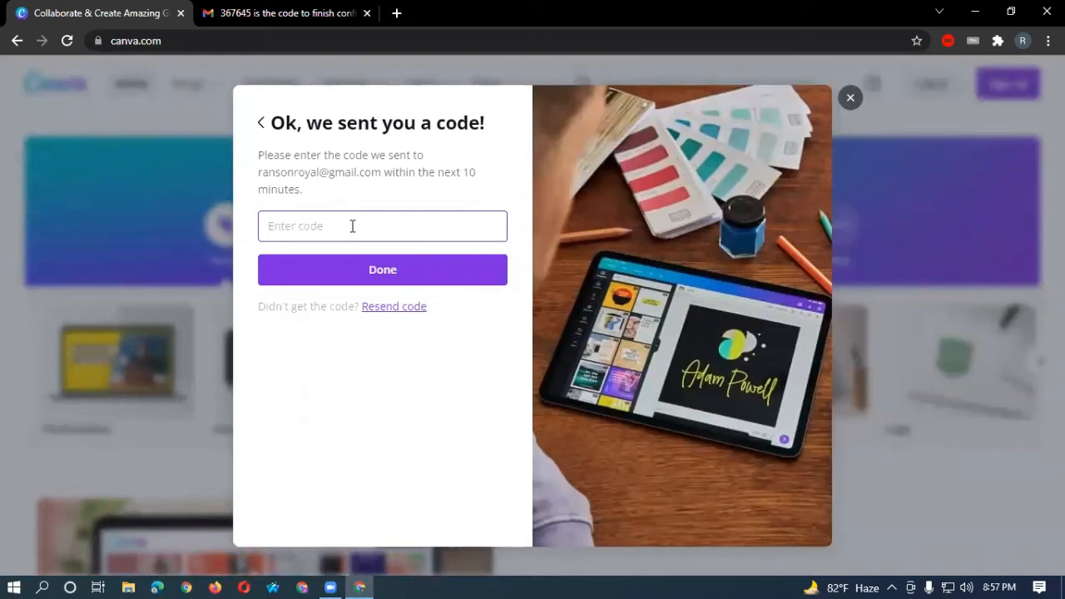
key(ctrl+v)
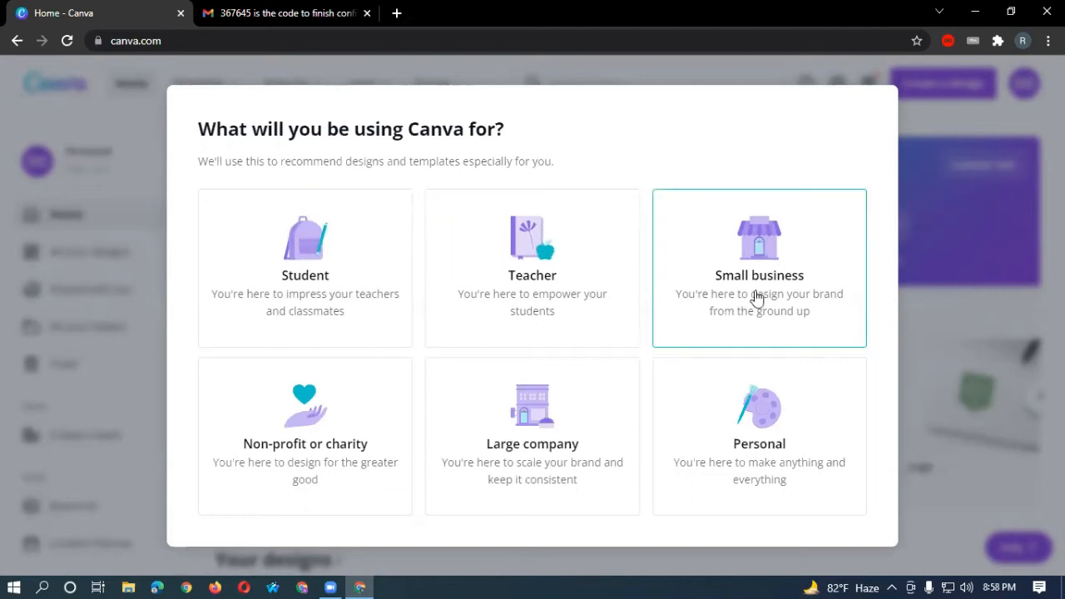
Answer the welcome questions with Student and Others, and skip inviting team members.
click(331, 265)
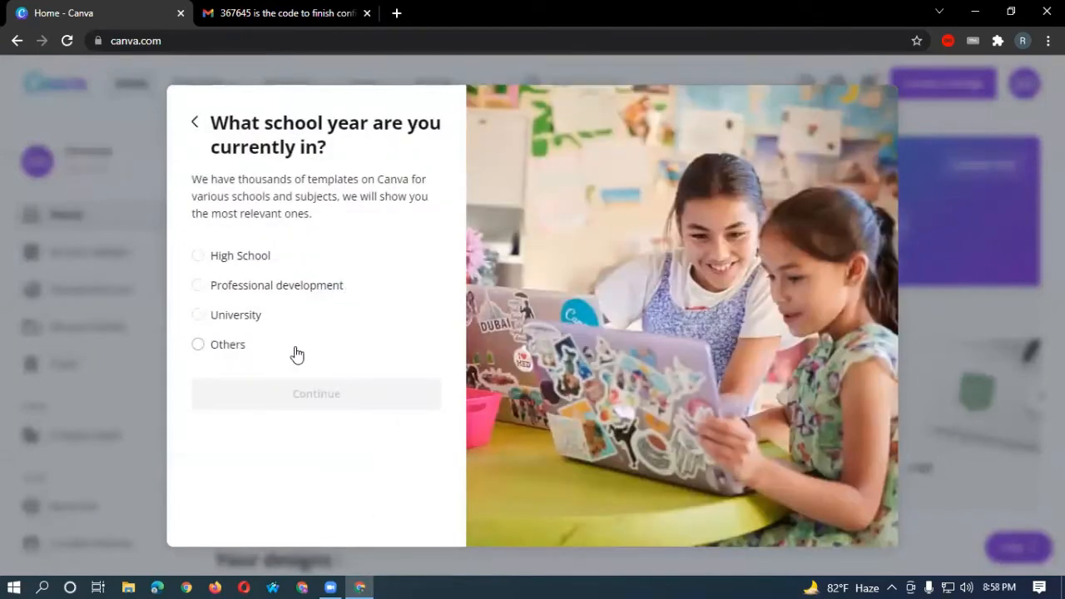
click(198, 348)
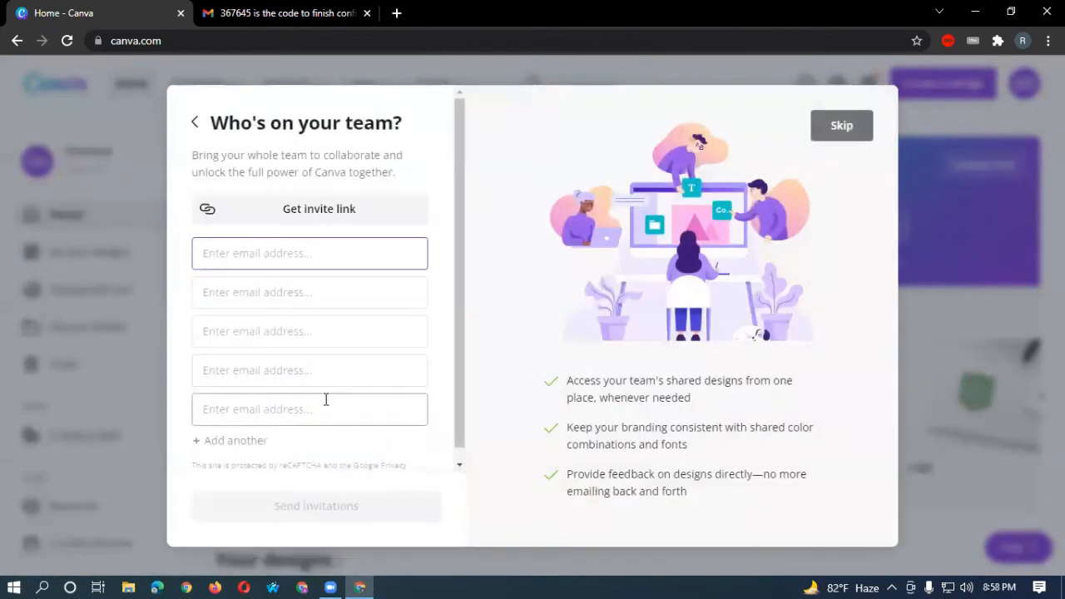
click(846, 129)
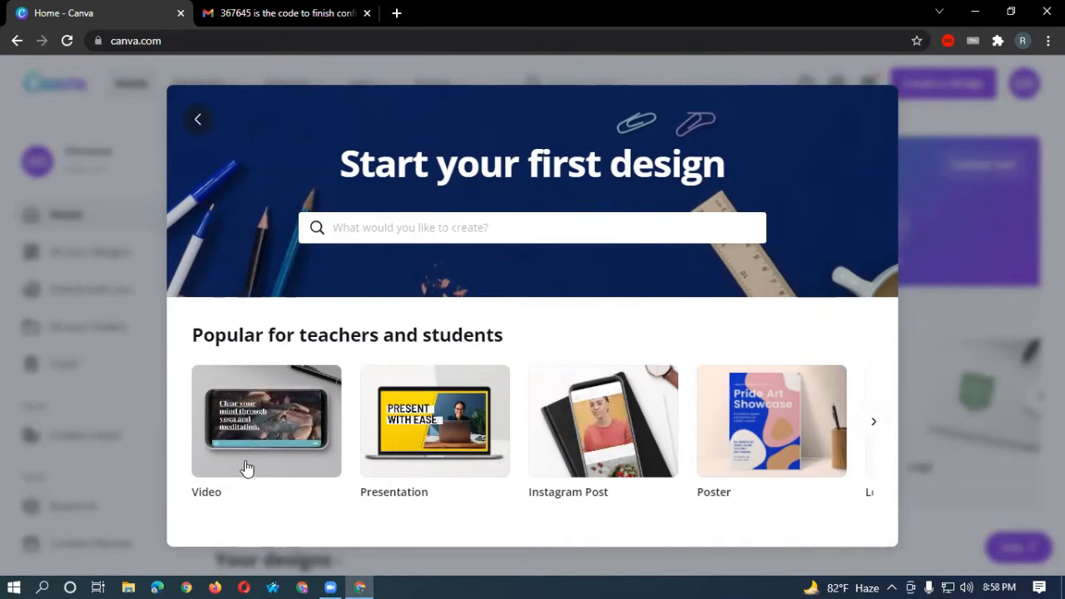
Return from the Poster editor to Home and postpone the presentations promo with Remind me later.
click(779, 449)
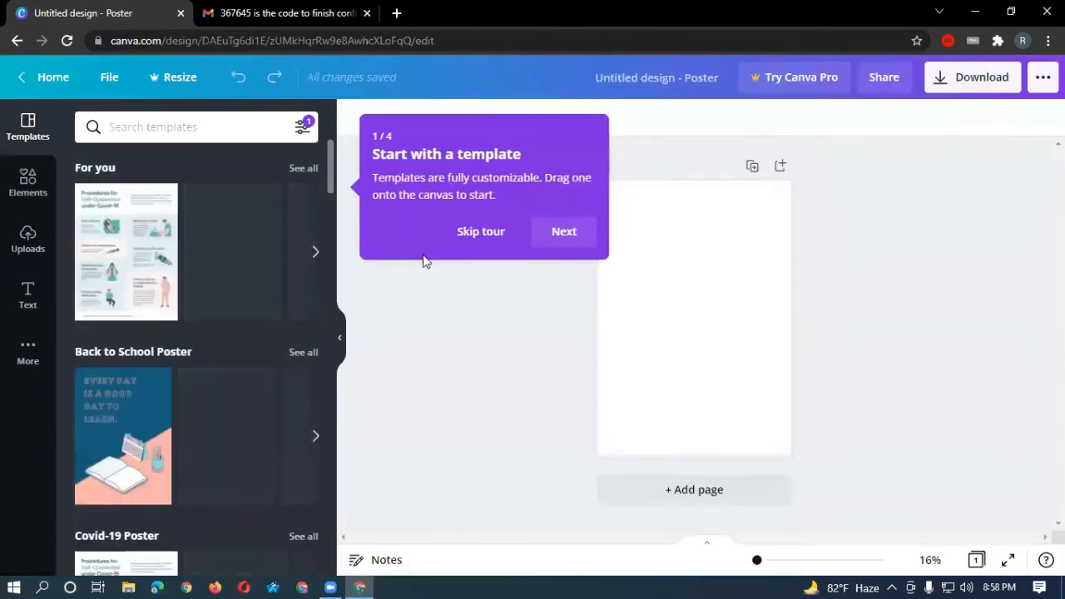
click(44, 77)
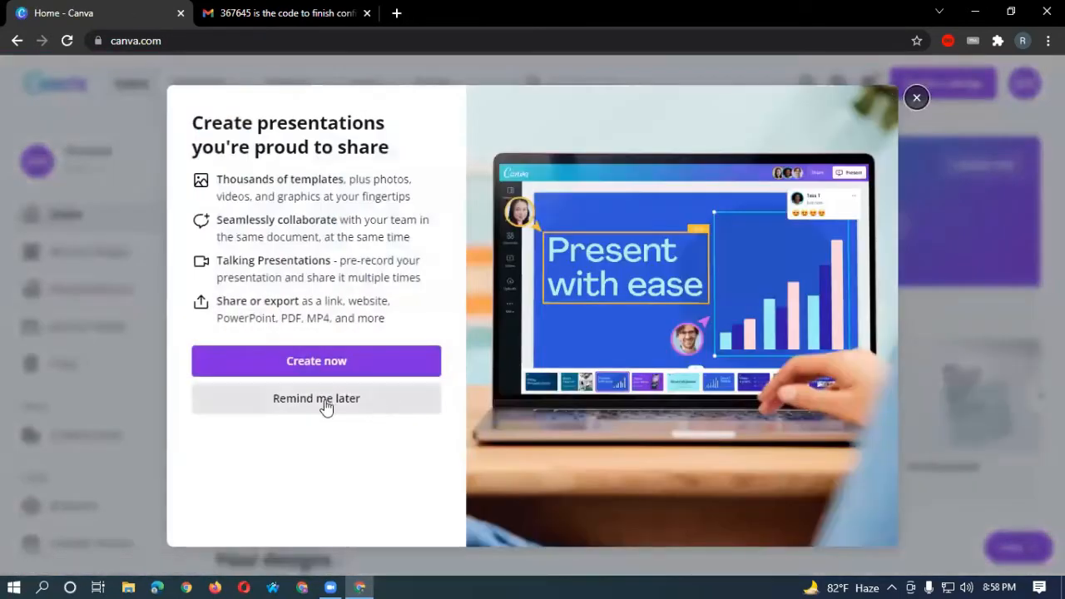
click(323, 403)
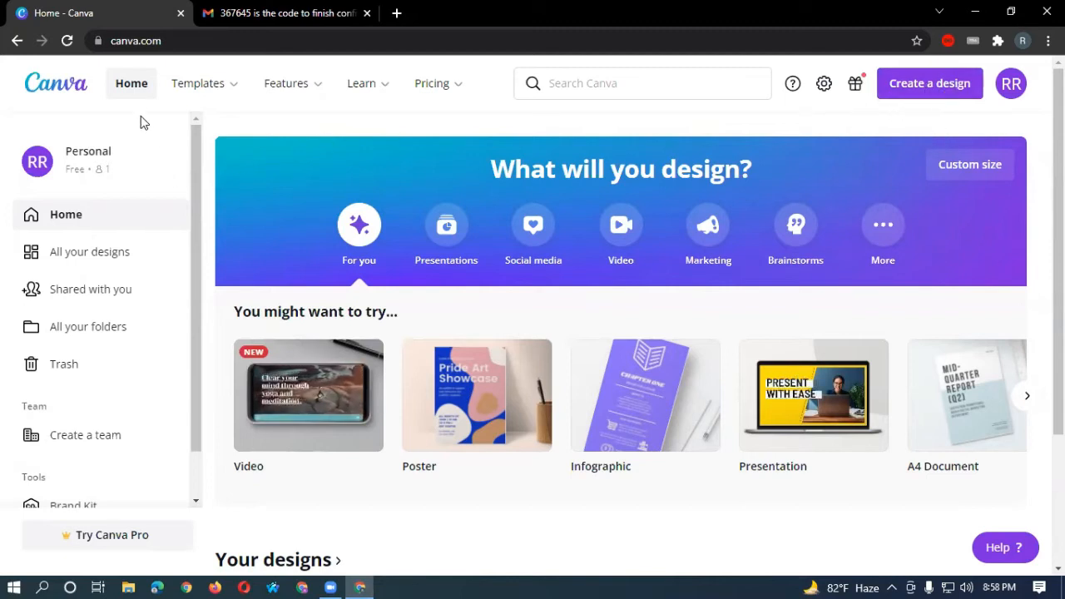
Open All your designs, toggle the View as layout menu, and show the Create a design list.
mouse_move(200, 87)
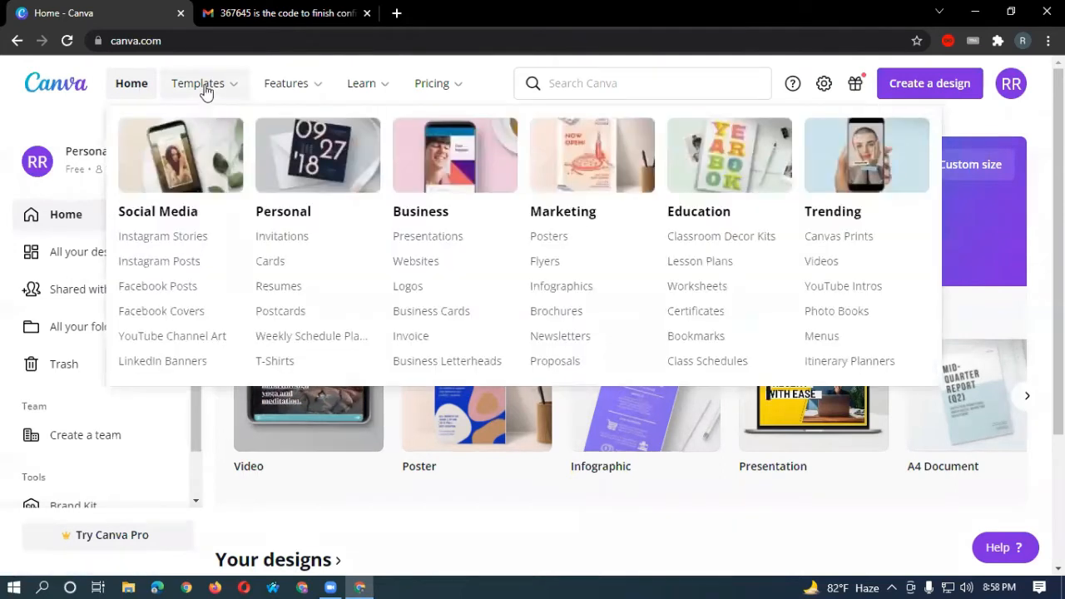
mouse_move(365, 97)
mouse_move(436, 89)
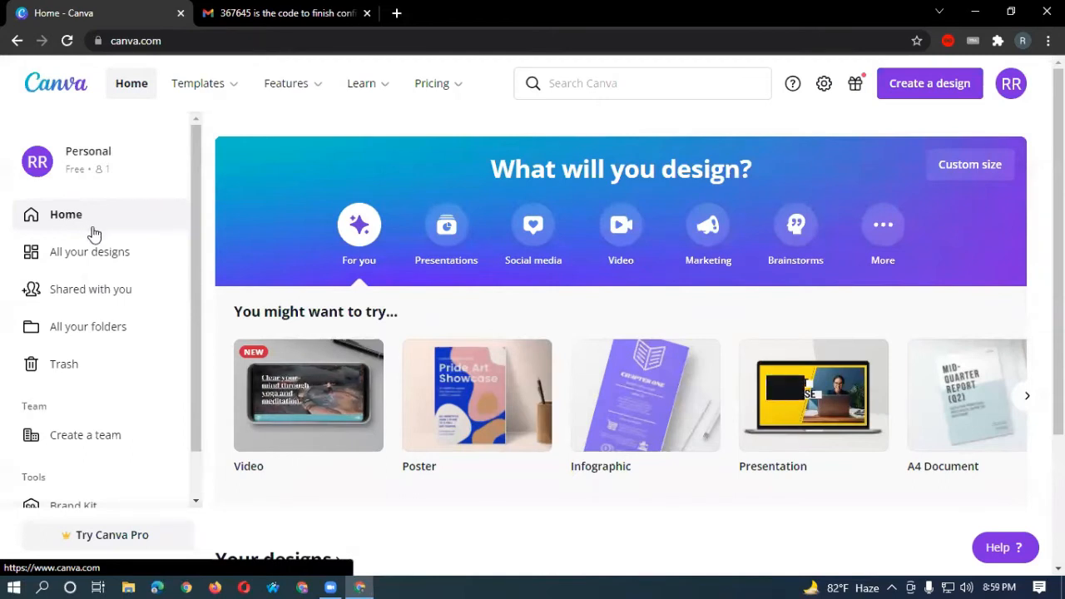
click(77, 256)
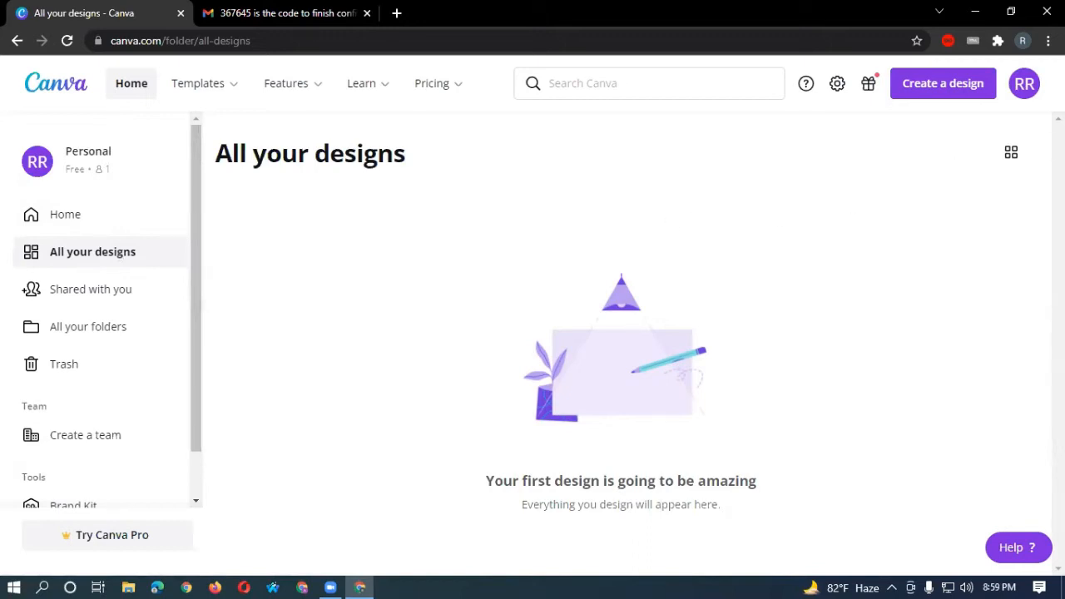
click(1010, 157)
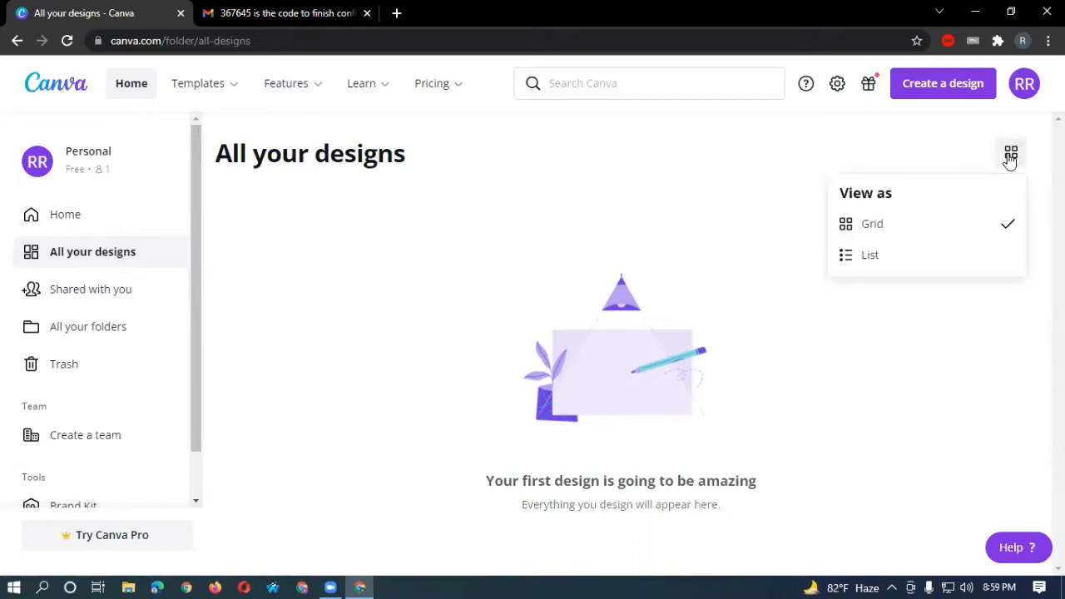
click(823, 164)
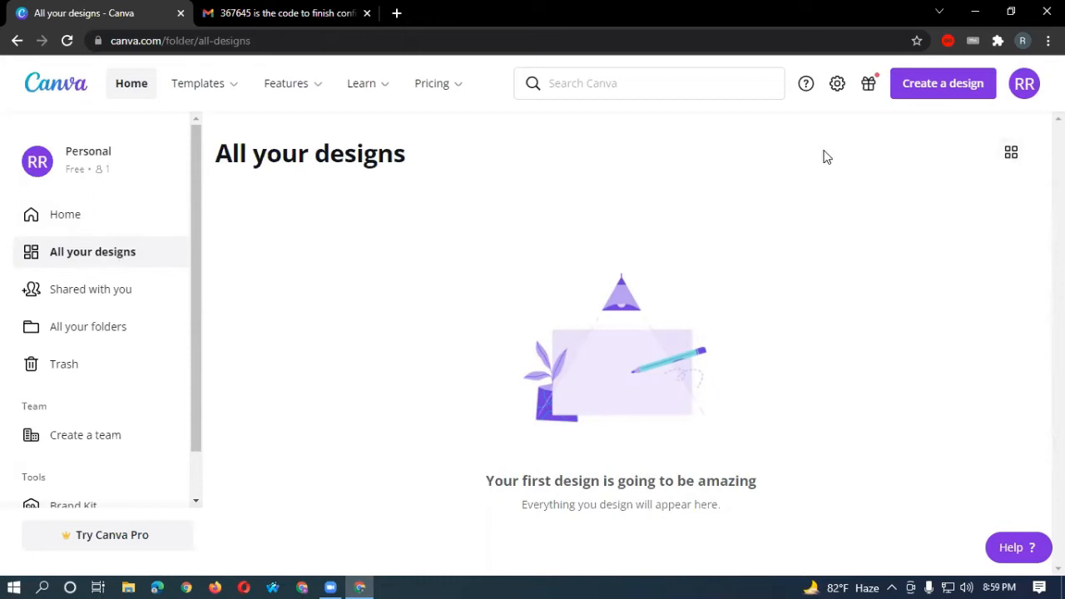
click(939, 88)
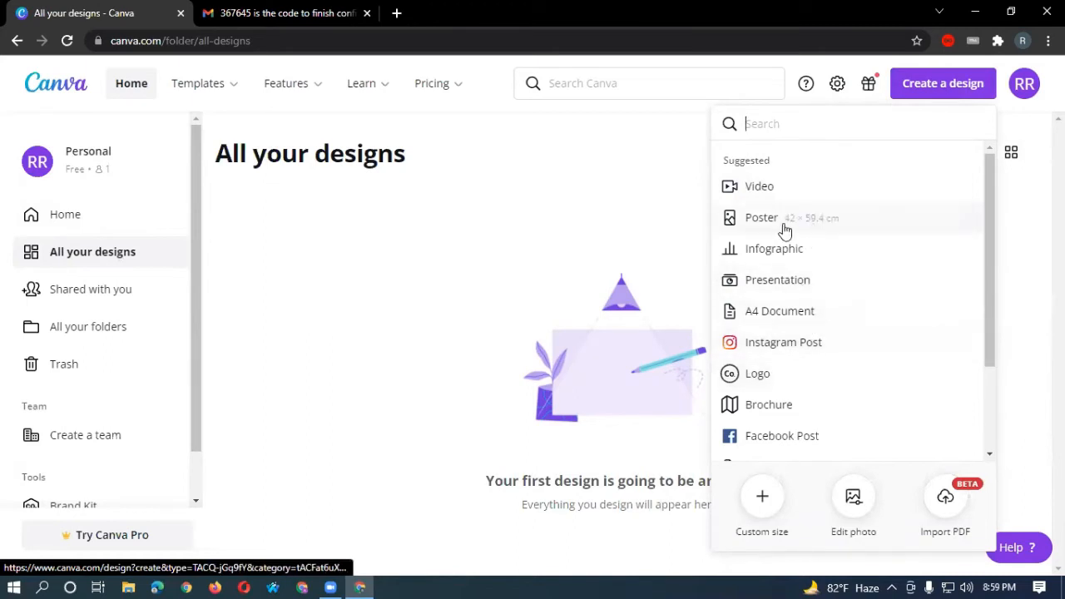
Start a Logo design, step through and close the editor tour, and select the blank page.
click(767, 375)
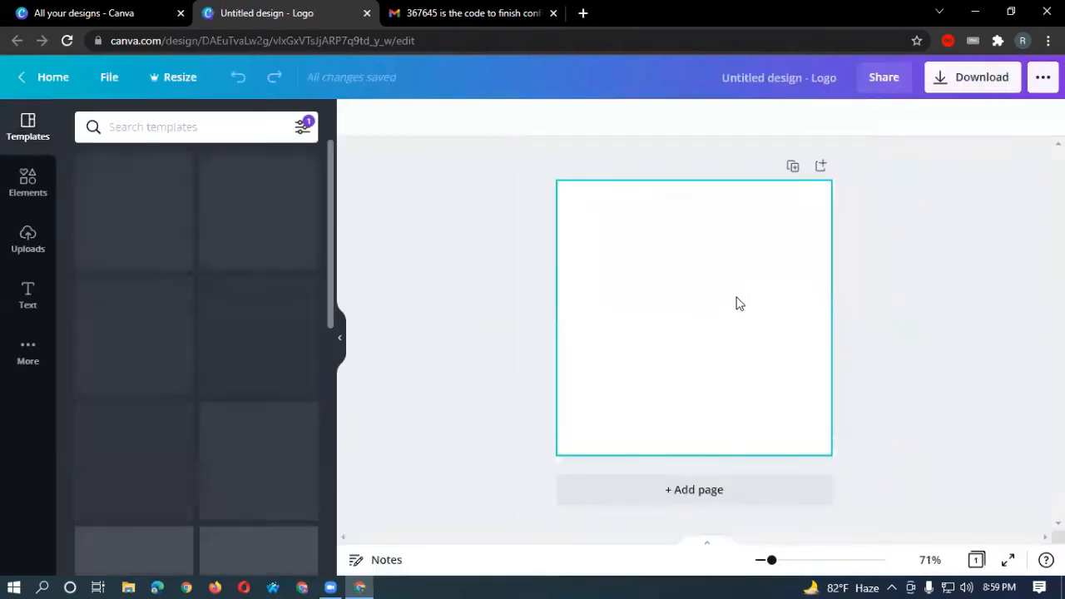
click(555, 231)
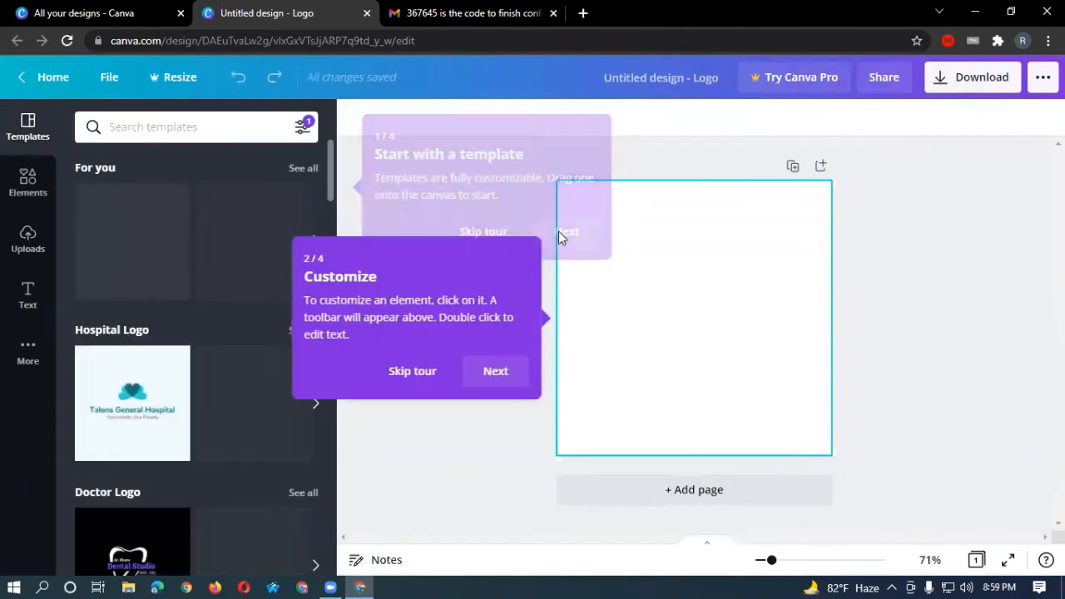
click(504, 370)
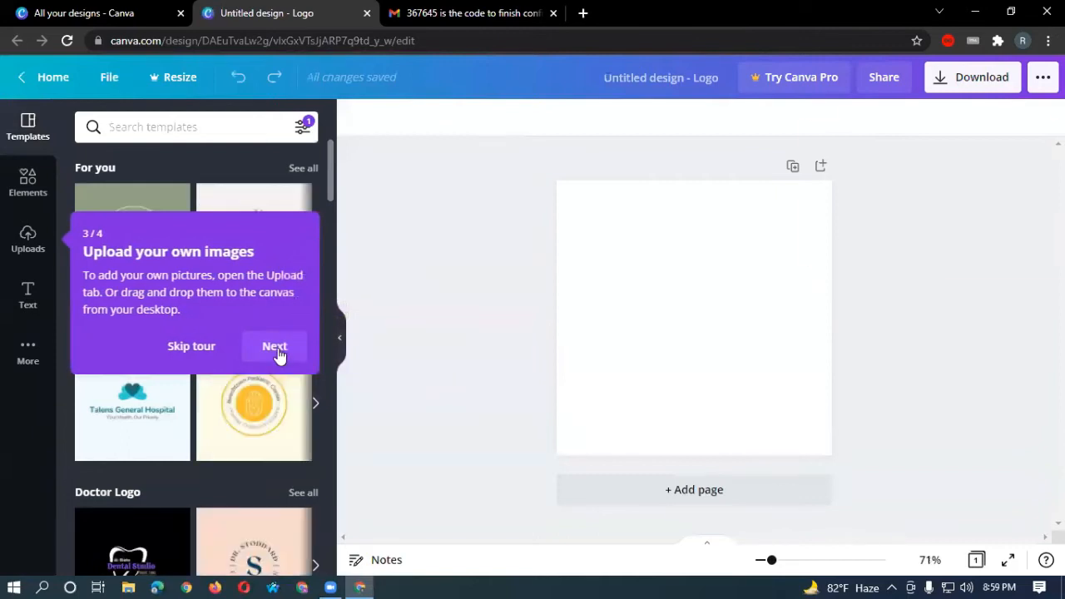
click(276, 349)
click(1012, 233)
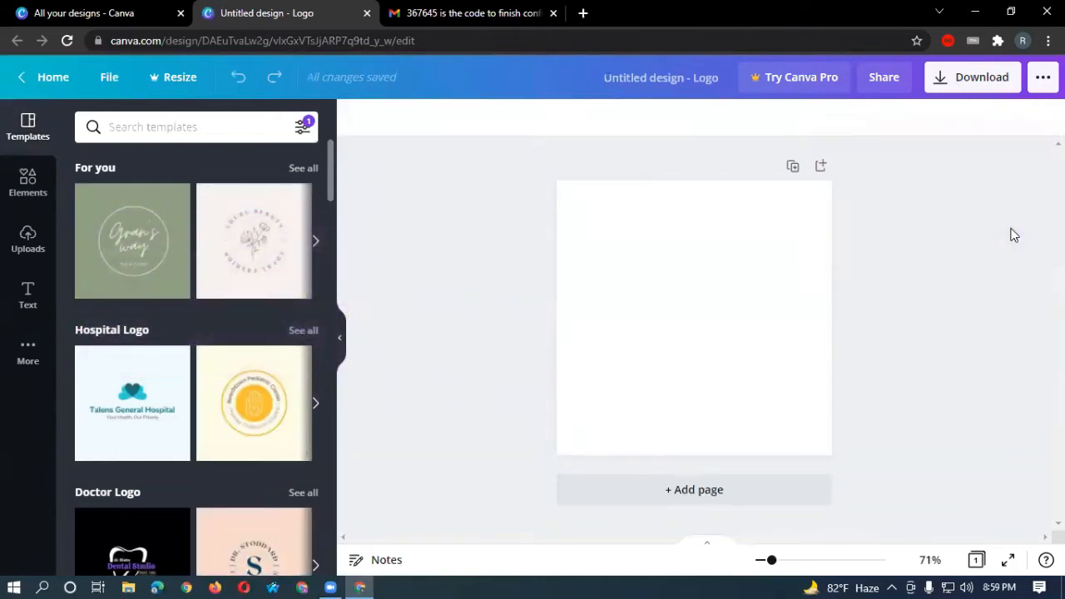
click(708, 291)
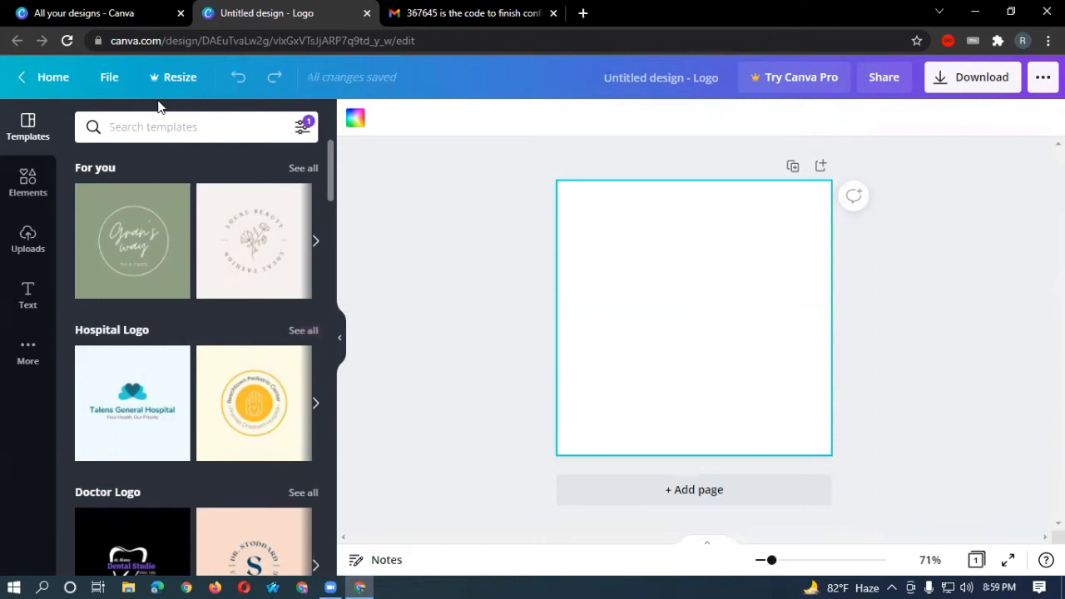
Create a new custom-size design of 500 × 400 px through File > Create new design.
click(110, 79)
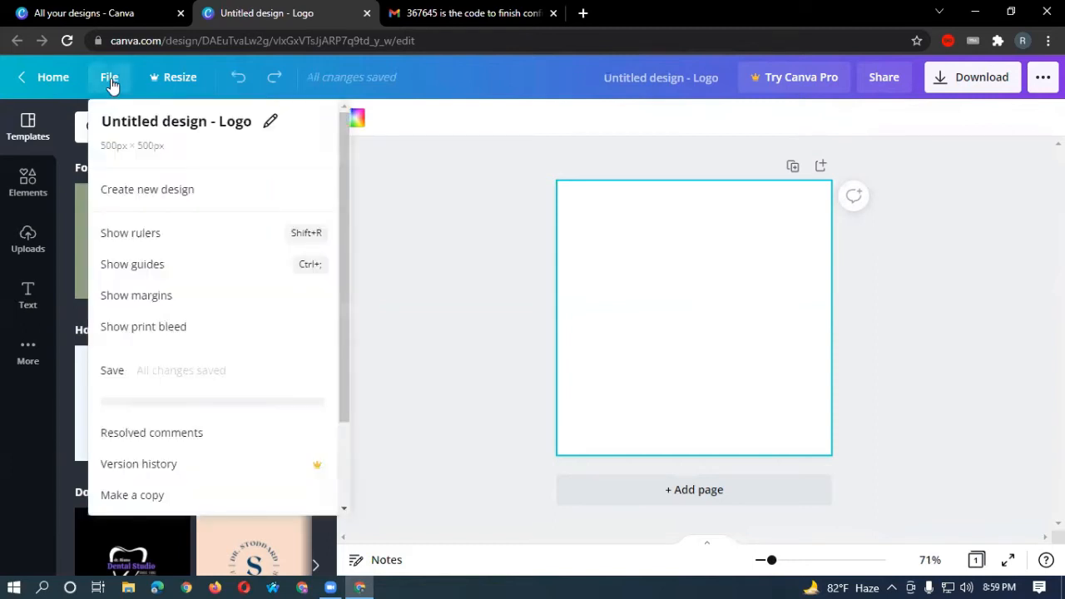
click(151, 197)
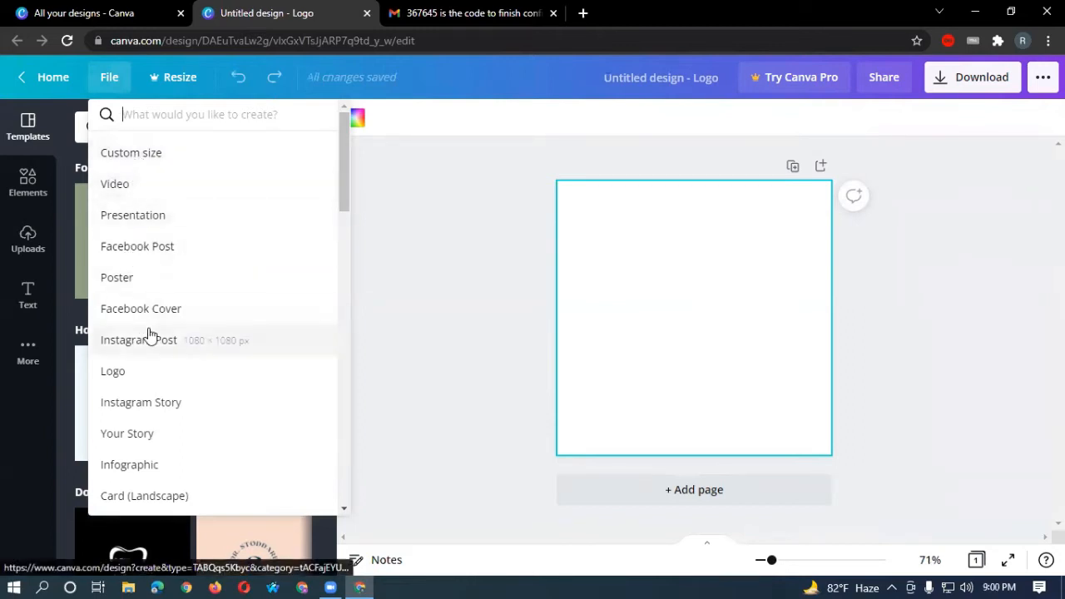
click(136, 159)
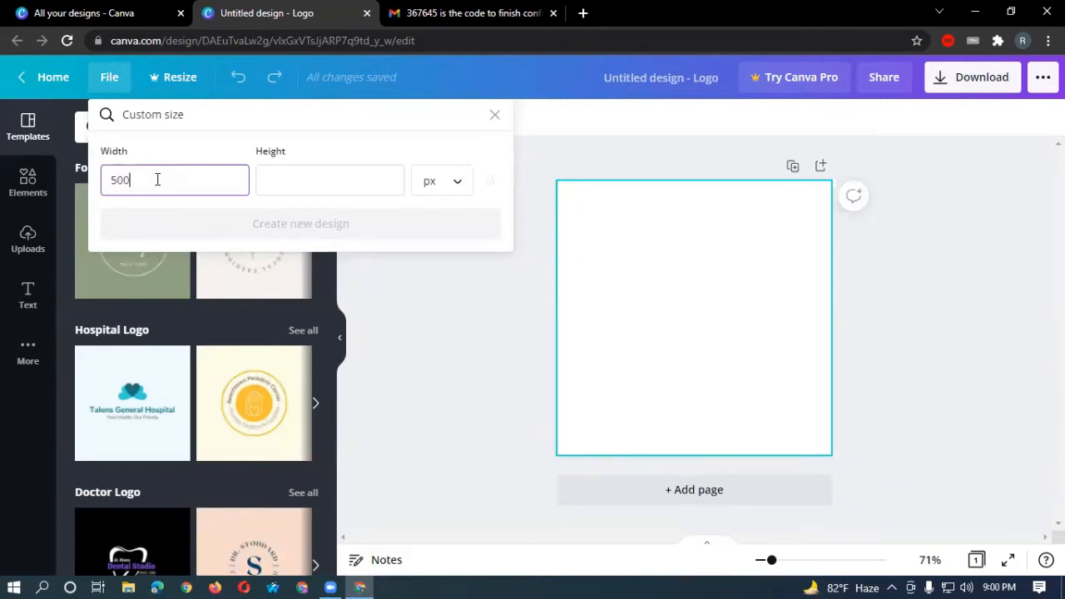
click(312, 178)
text(400)
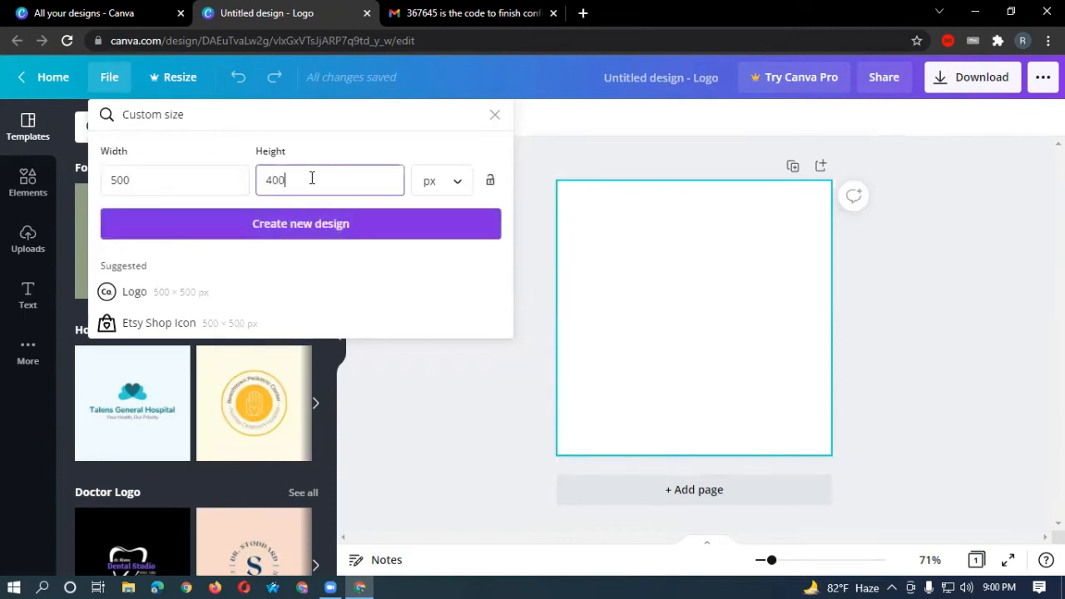
click(456, 190)
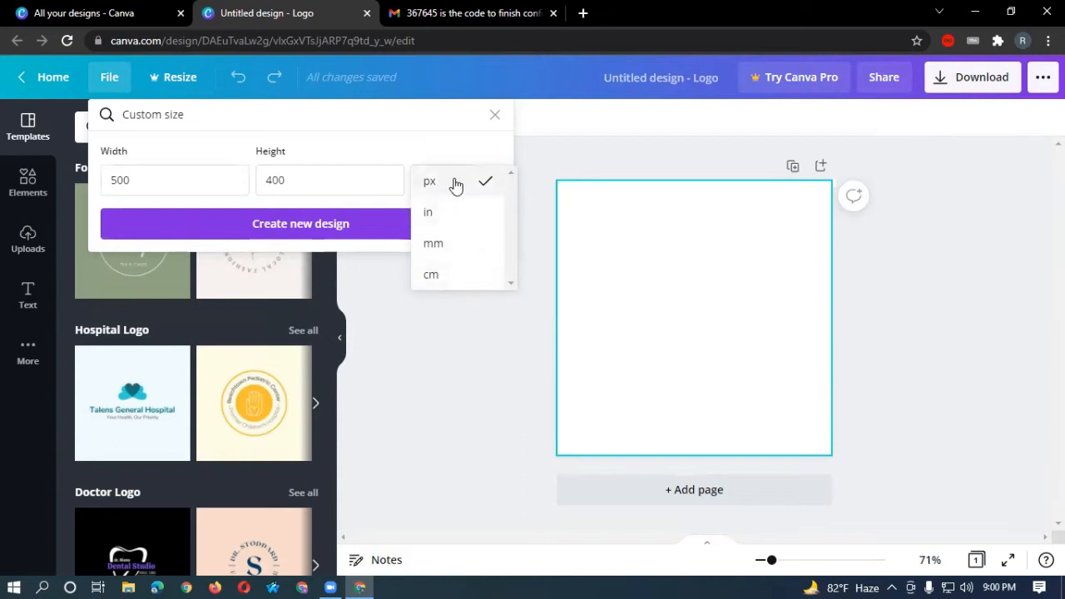
click(284, 226)
click(283, 226)
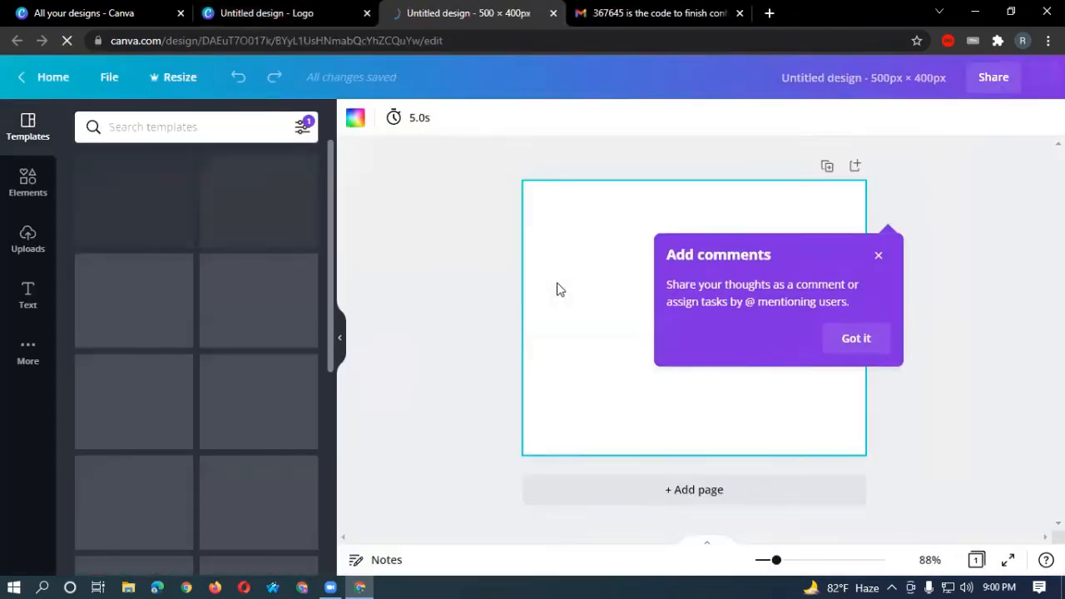
Dismiss the comments tip and browse the Elements, Uploads, Text and Apps panels.
click(858, 332)
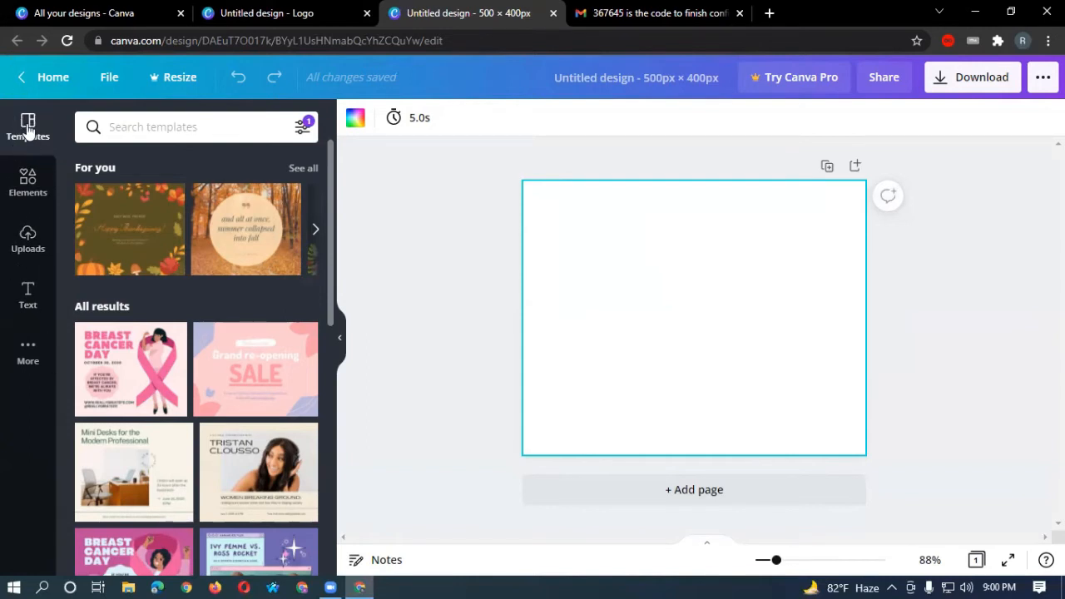
click(29, 189)
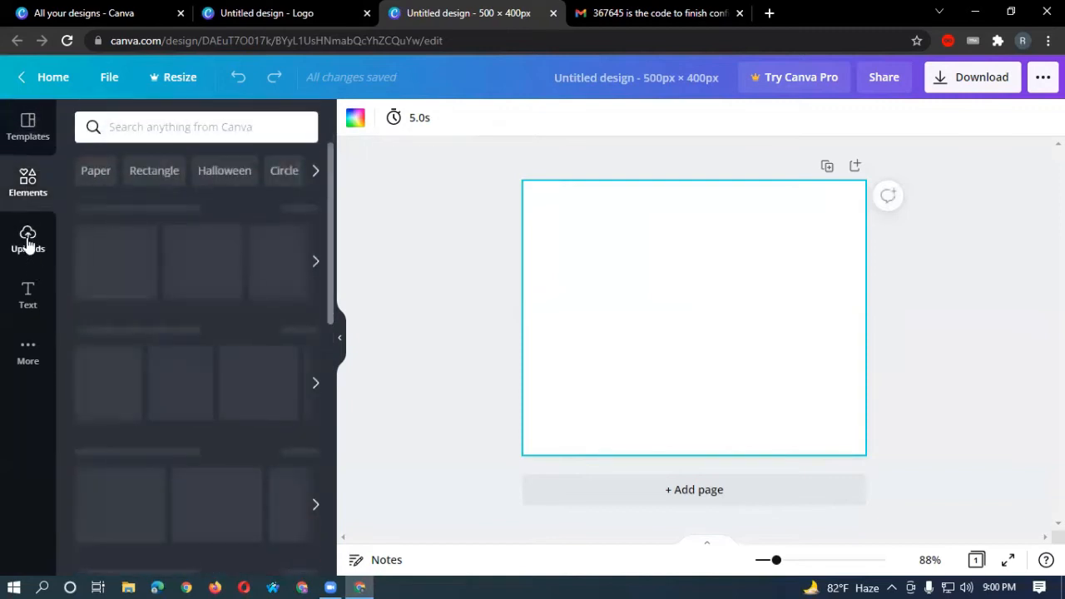
click(28, 237)
click(29, 293)
click(27, 357)
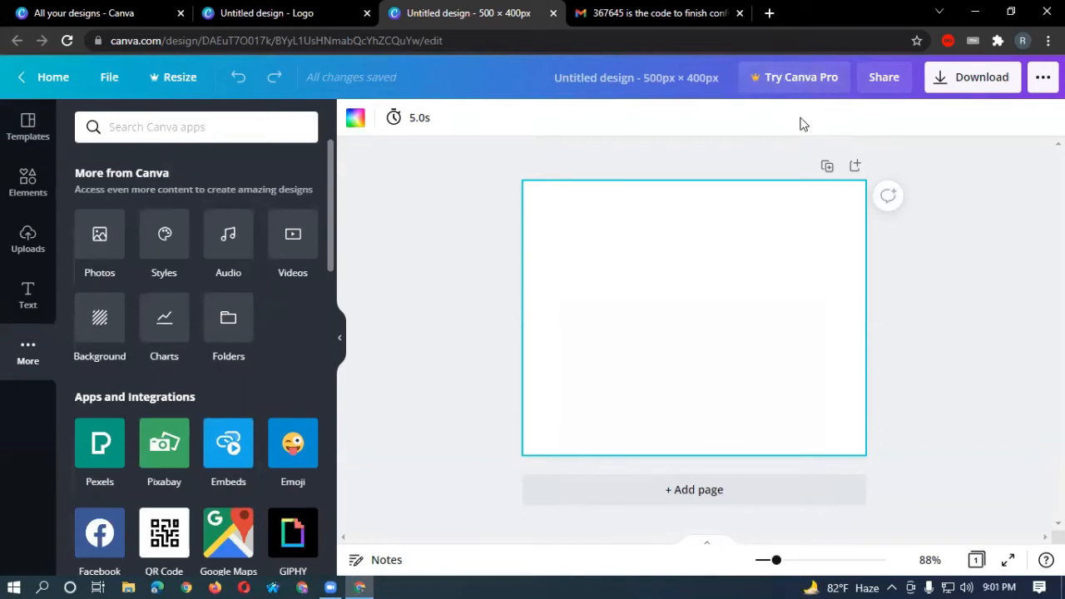
Open and close the download and share/publish options, then deselect the blank page.
click(964, 84)
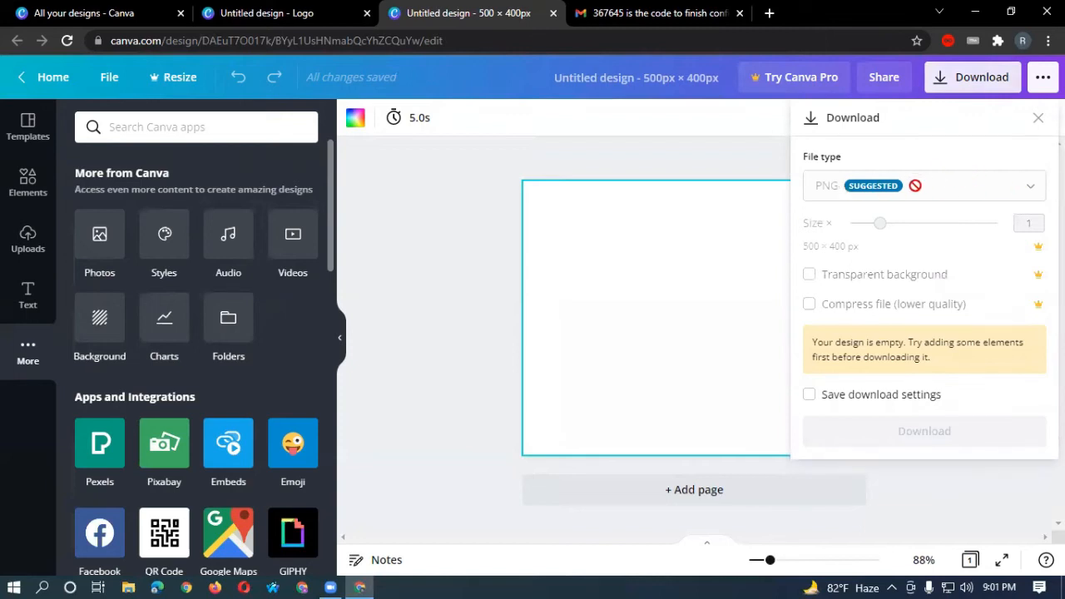
click(756, 162)
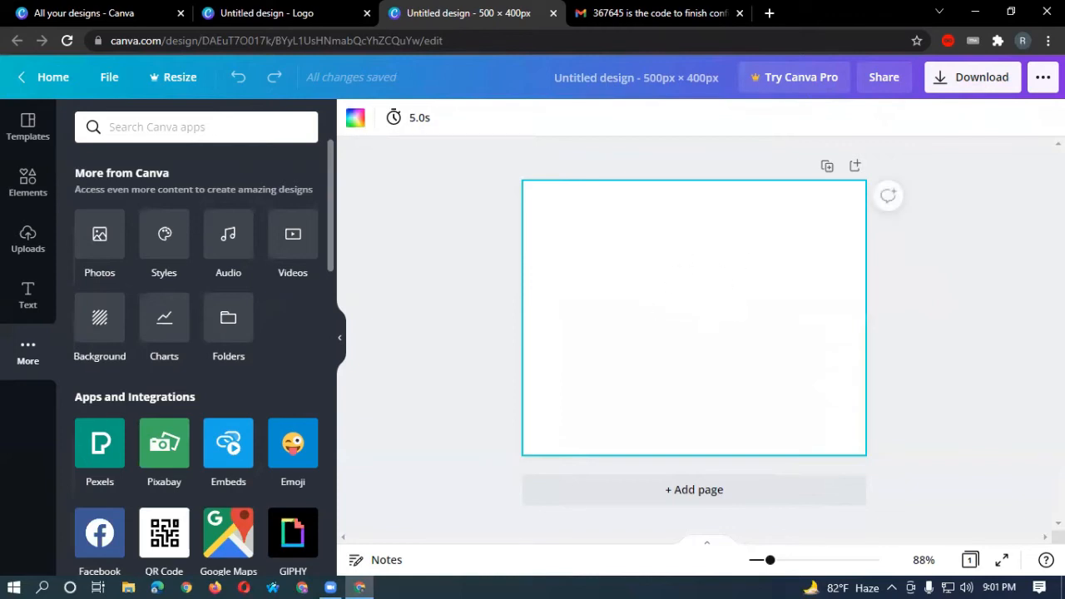
click(1043, 77)
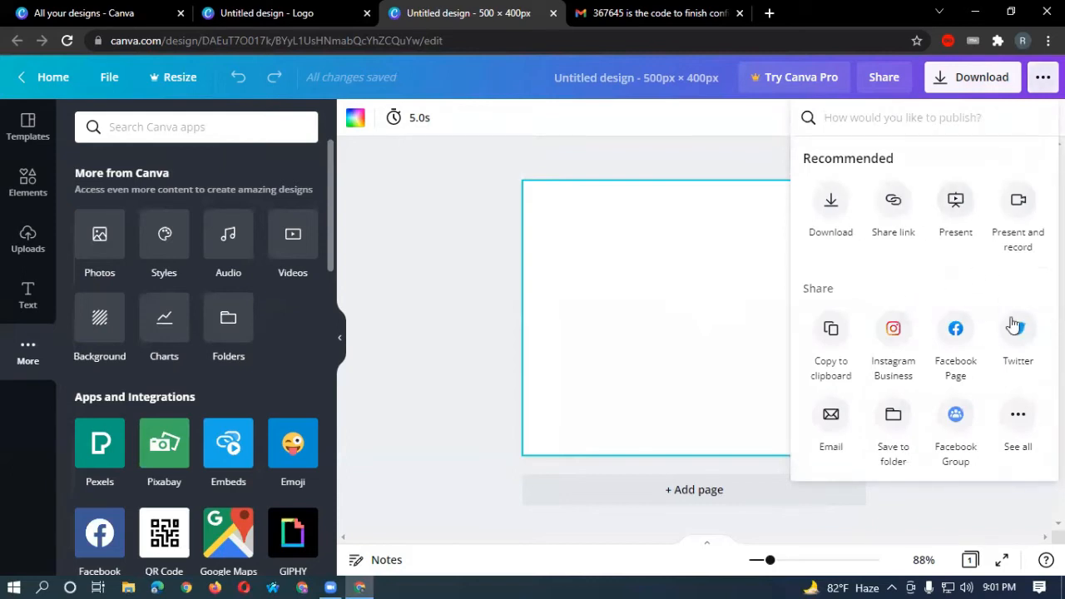
click(1043, 77)
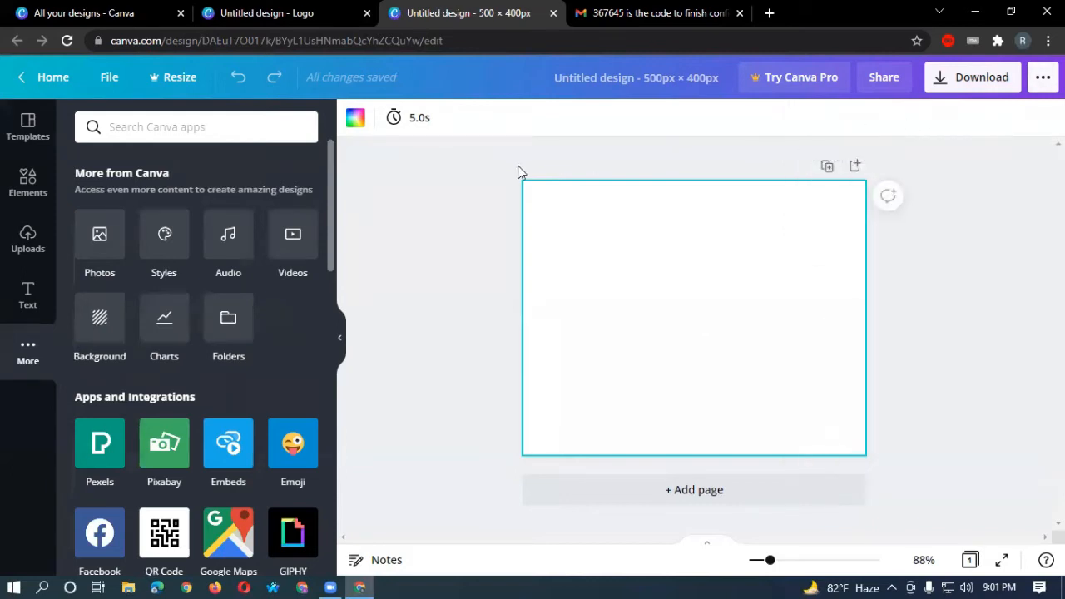
click(460, 184)
Fill the 500×400 page background with the yellow default colour.
click(355, 117)
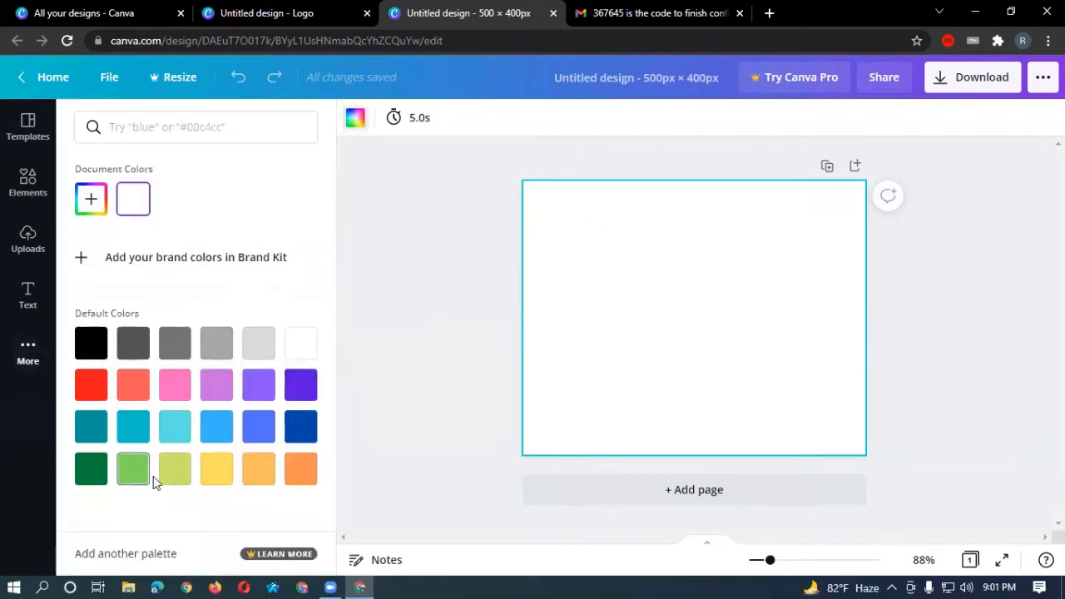
click(220, 474)
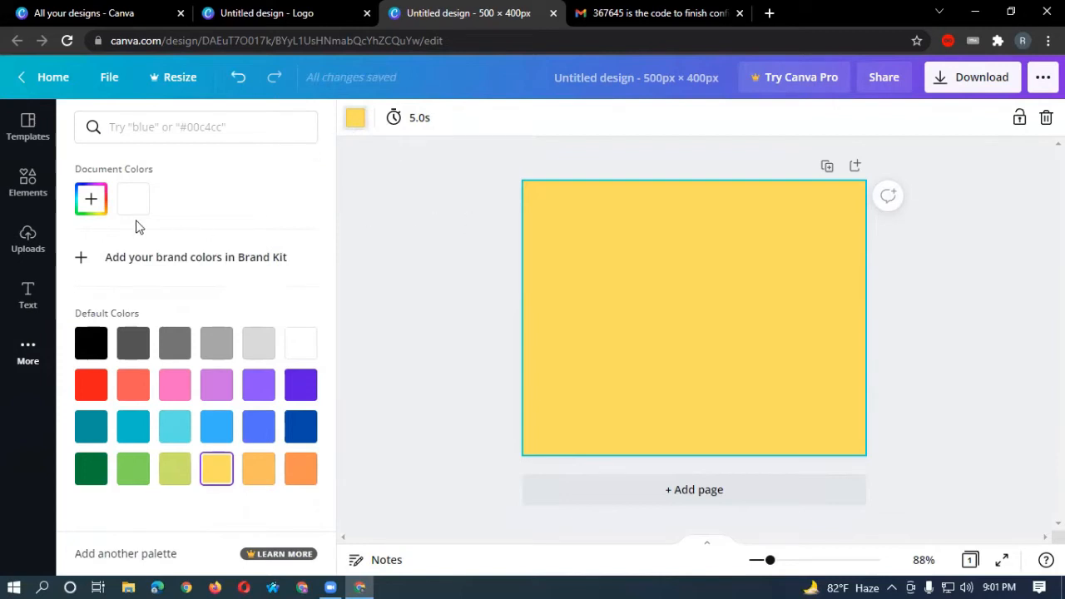
click(27, 181)
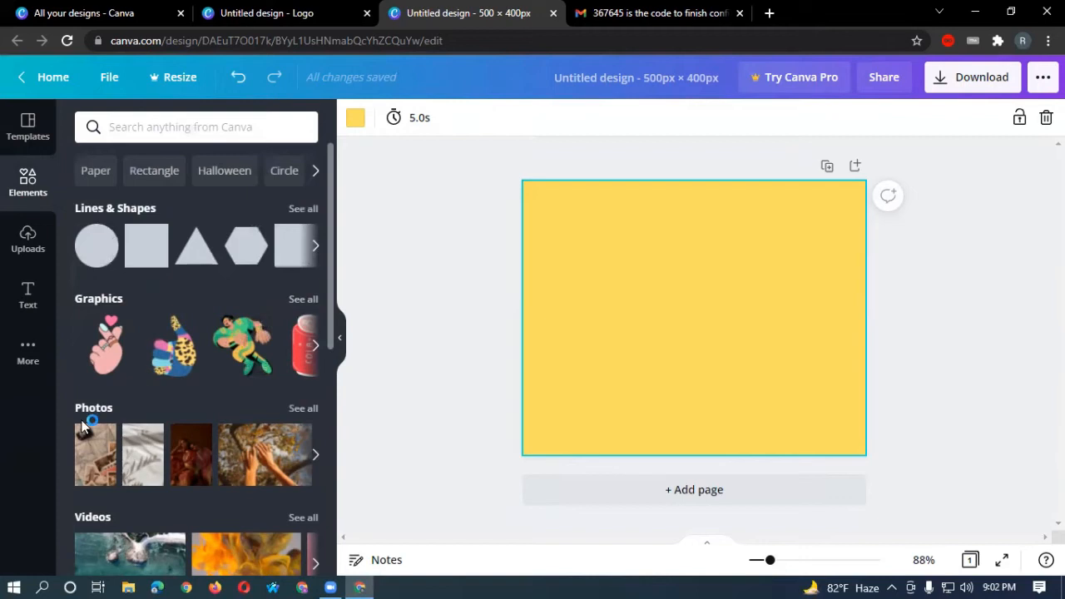
Add the circle frame from Elements' Frames so it sits centred on the yellow page.
scroll(187, 473, down, 2)
scroll(188, 472, up, 2)
scroll(191, 441, down, 3)
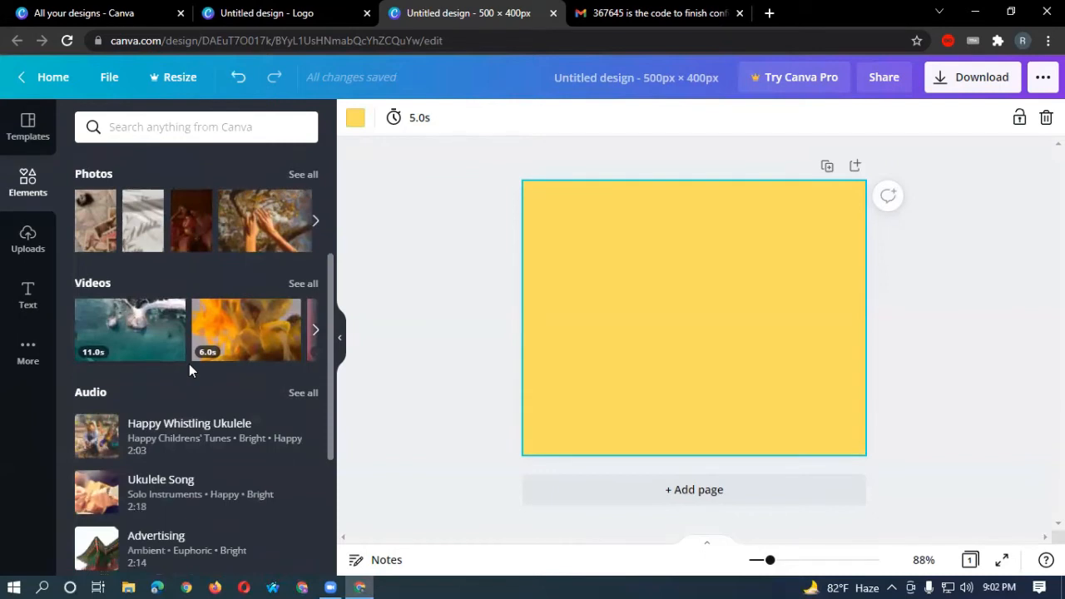
scroll(189, 326, up, 3)
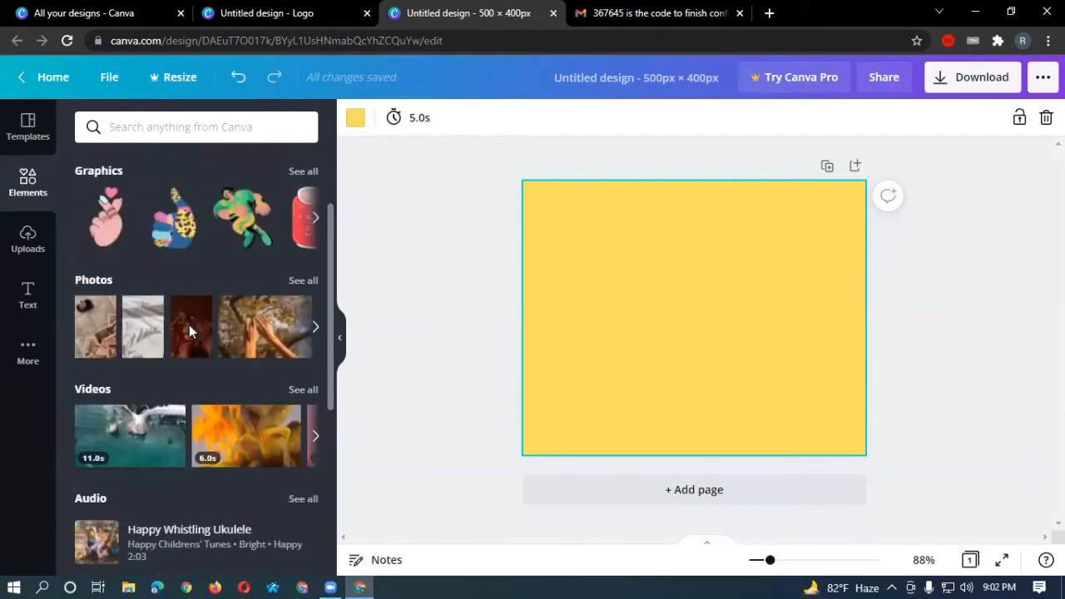
scroll(177, 354, down, 5)
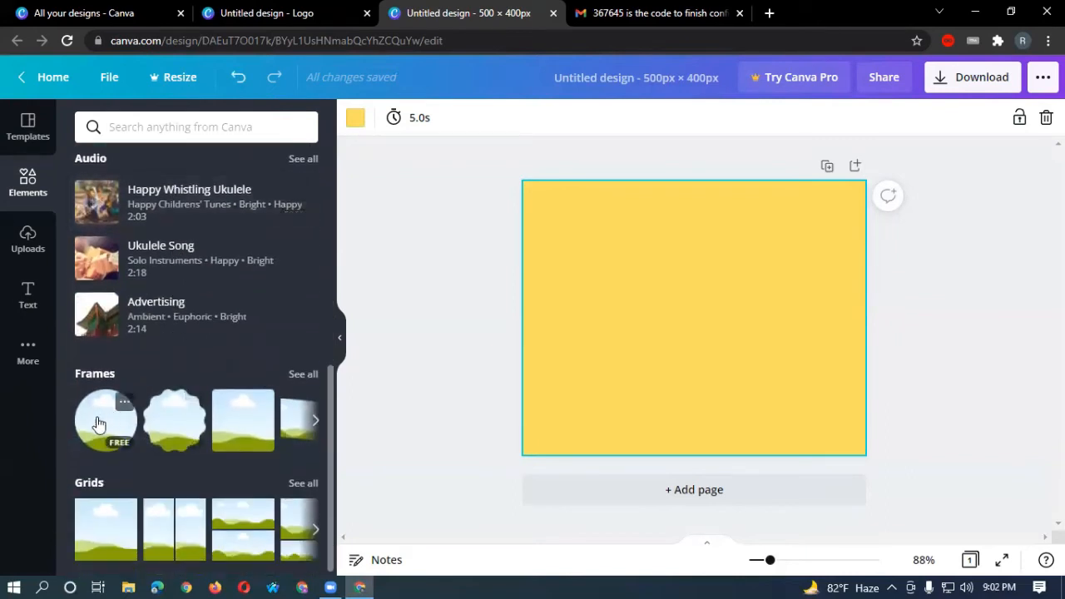
click(98, 424)
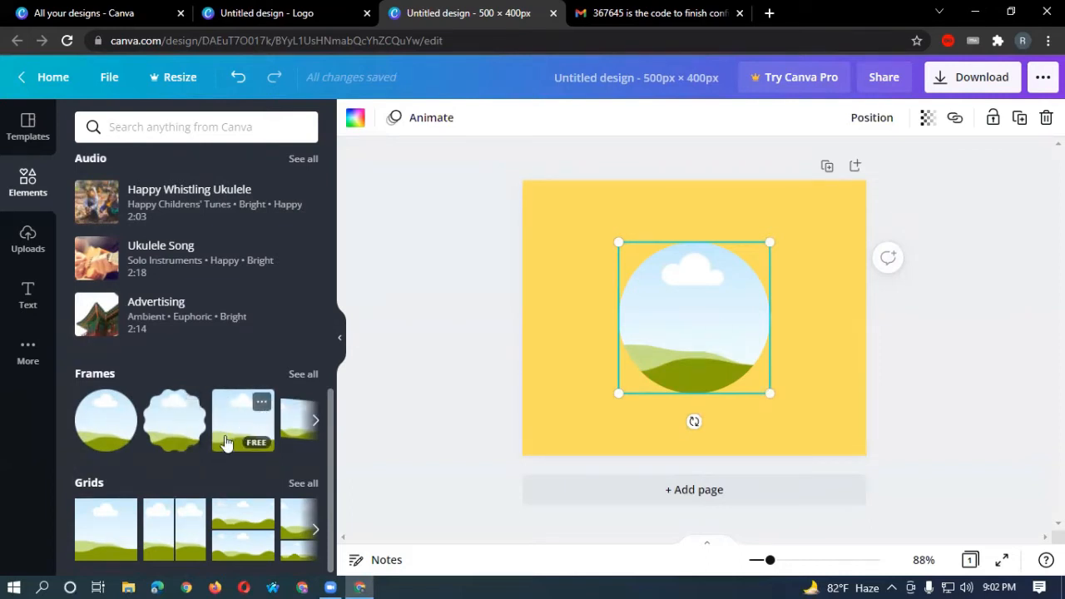
scroll(226, 441, down, 1)
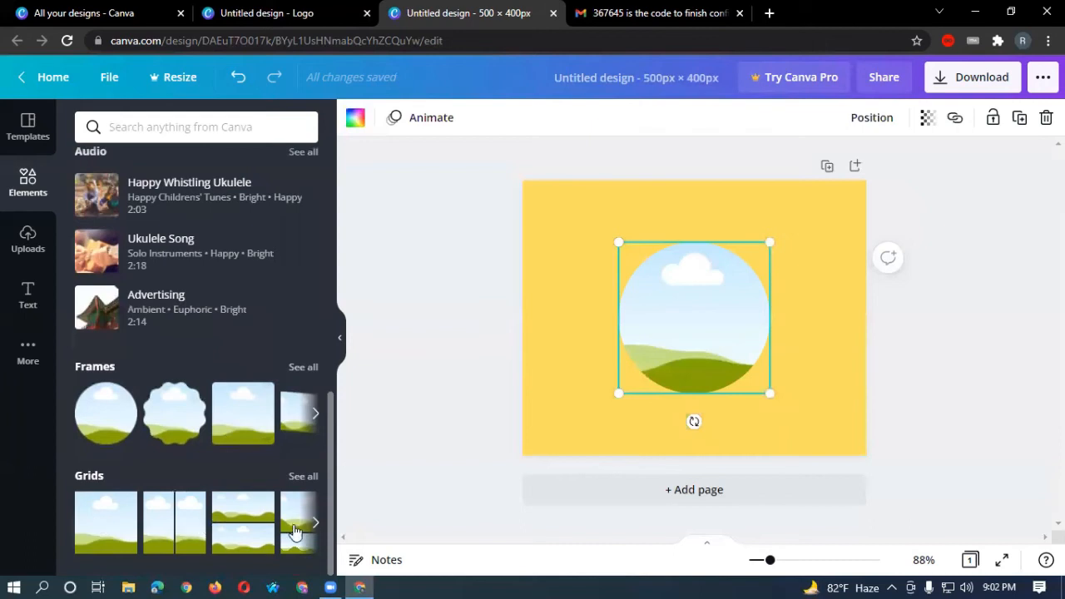
click(546, 318)
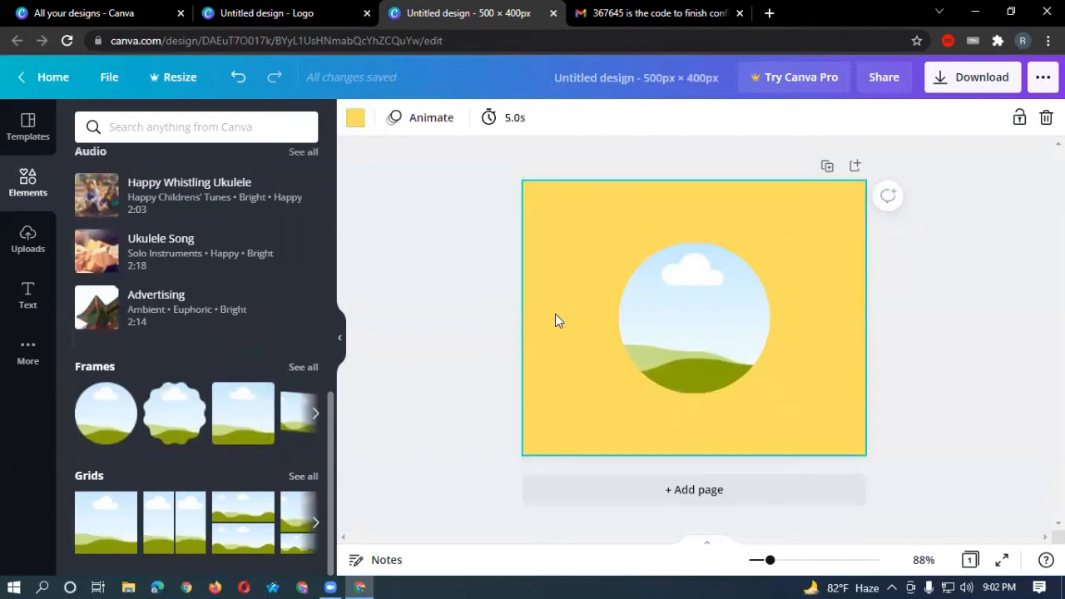
click(670, 307)
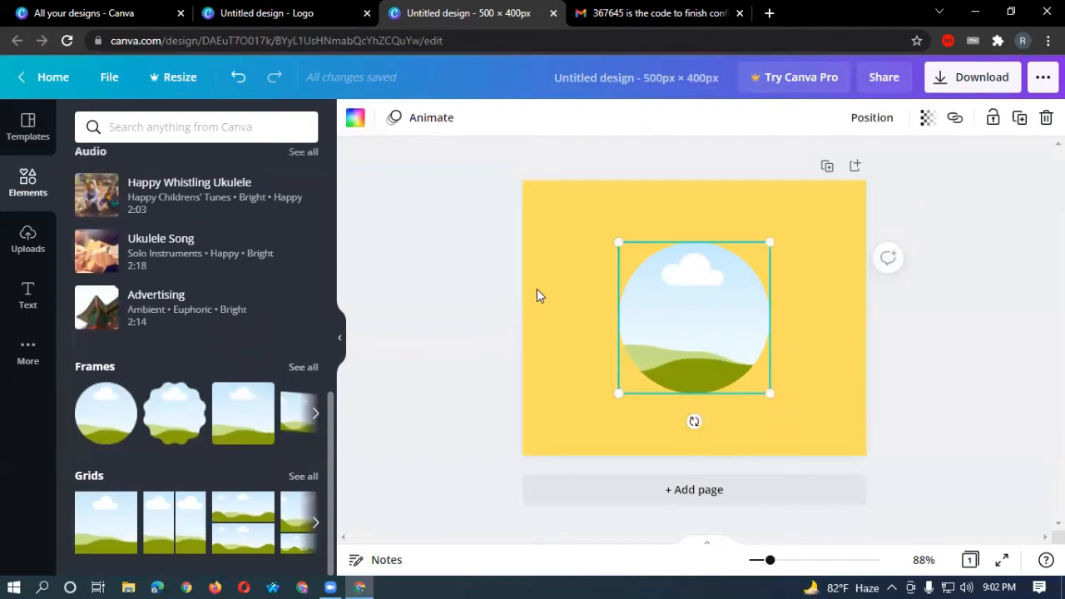
click(27, 244)
Upload the portrait image from the Desktop and place it on the page.
click(173, 131)
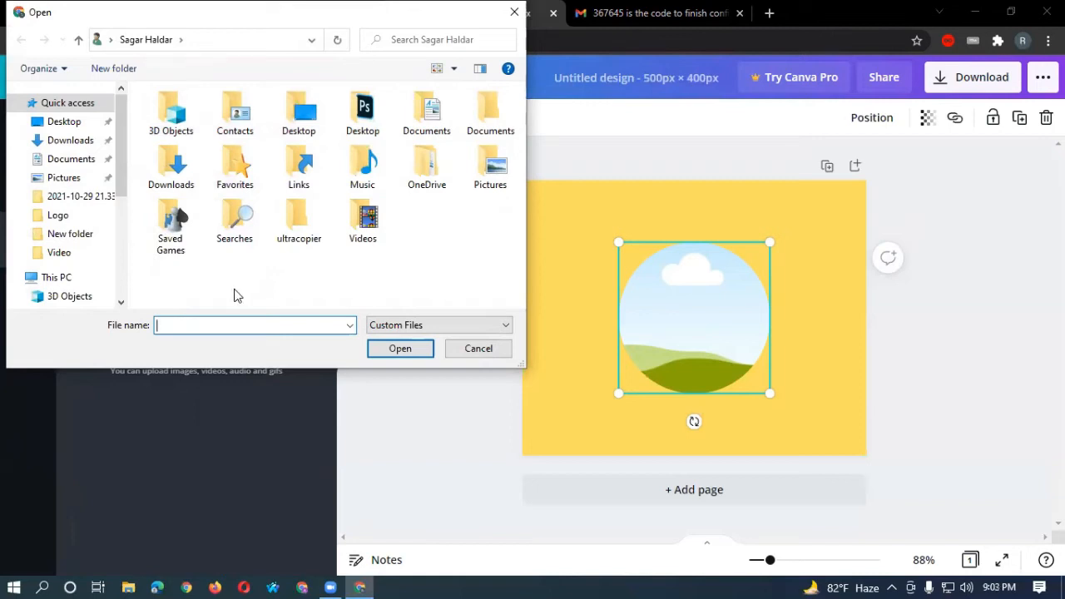
click(64, 122)
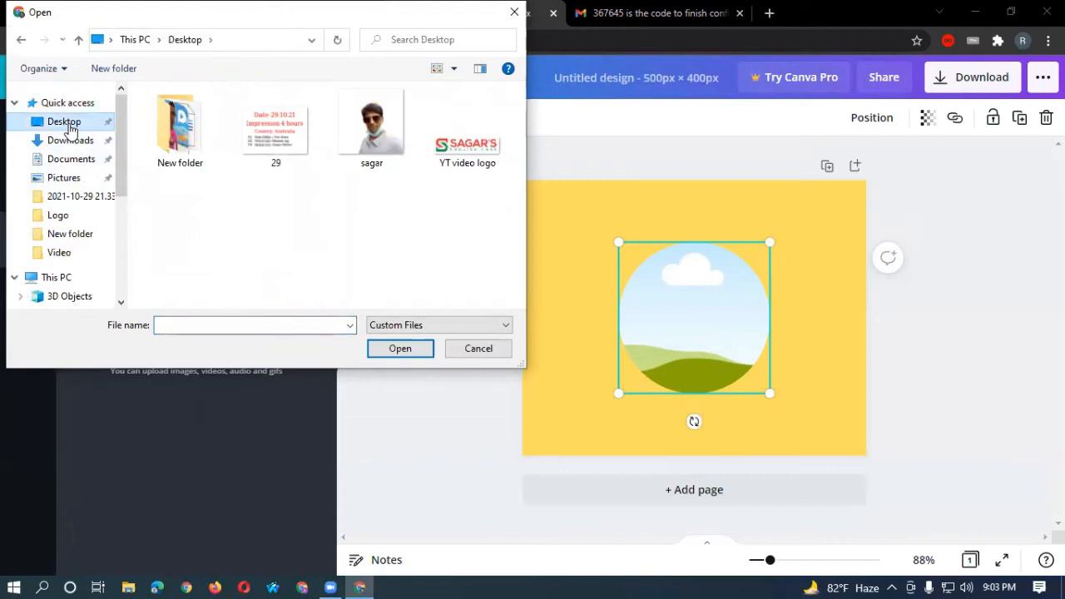
click(381, 140)
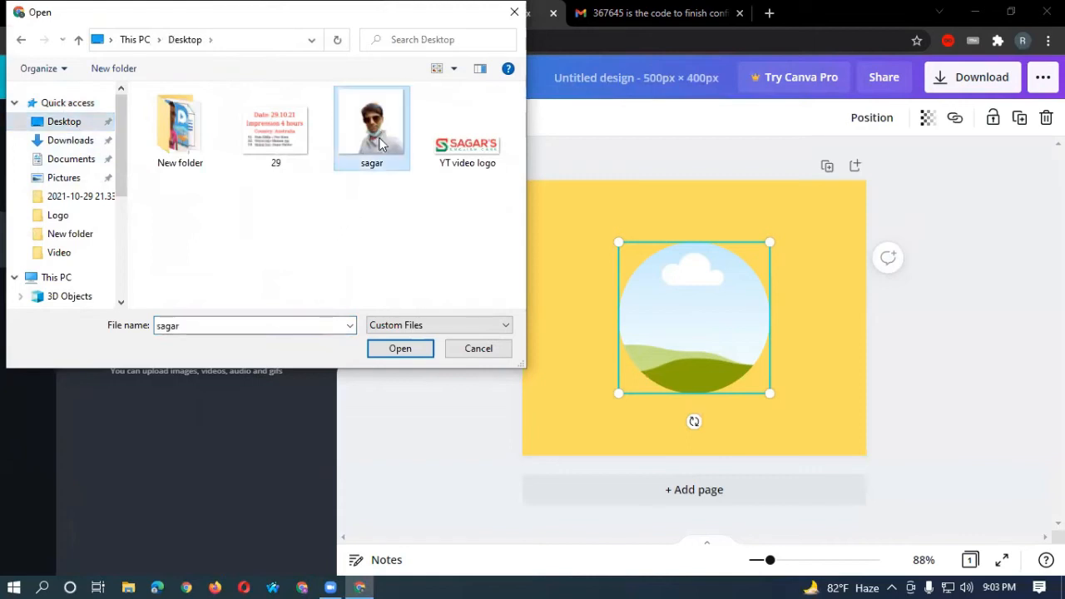
click(400, 348)
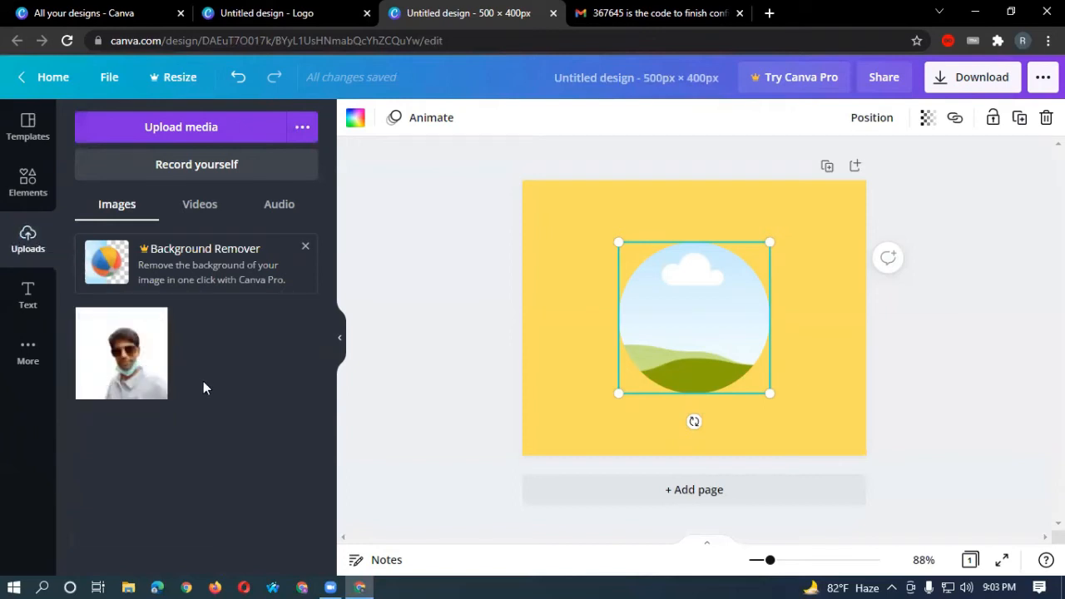
click(124, 364)
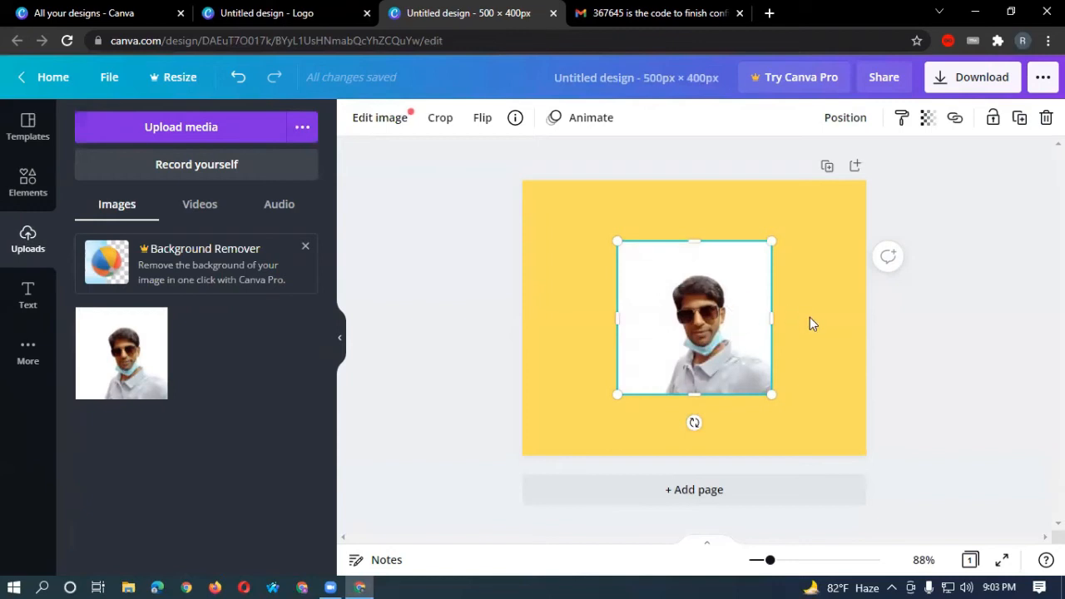
Resize the portrait to 200×175, drop it into the circle frame, and re-centre it.
mouse_move(771, 241)
mouse_down()
mouse_move(655, 357)
mouse_move(763, 229)
mouse_up()
mouse_move(684, 255)
mouse_down()
mouse_move(687, 297)
mouse_move(695, 258)
mouse_up()
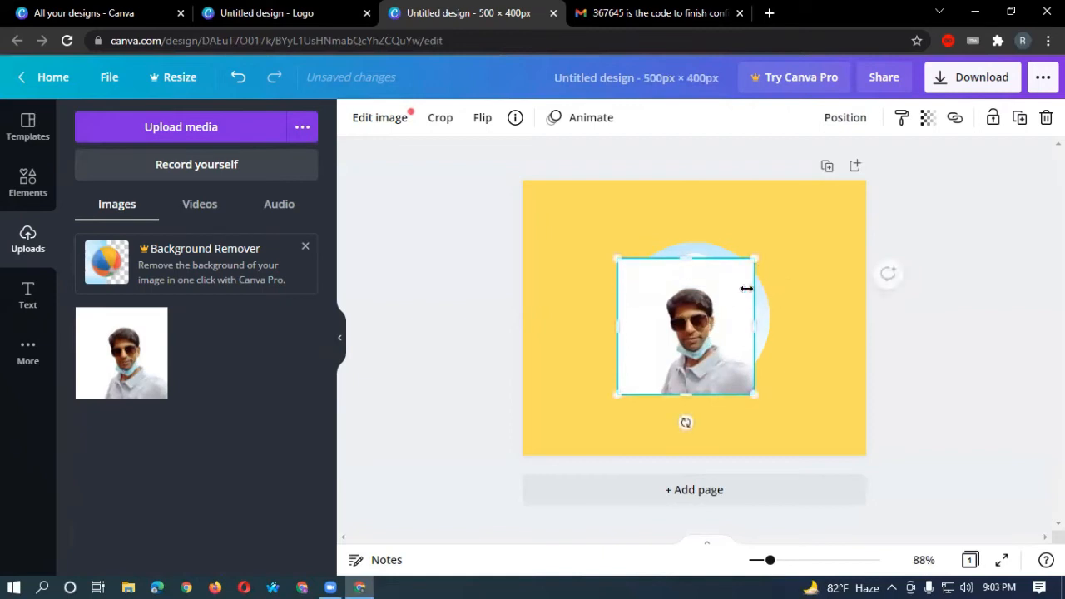
drag(729, 309, 744, 283)
click(804, 270)
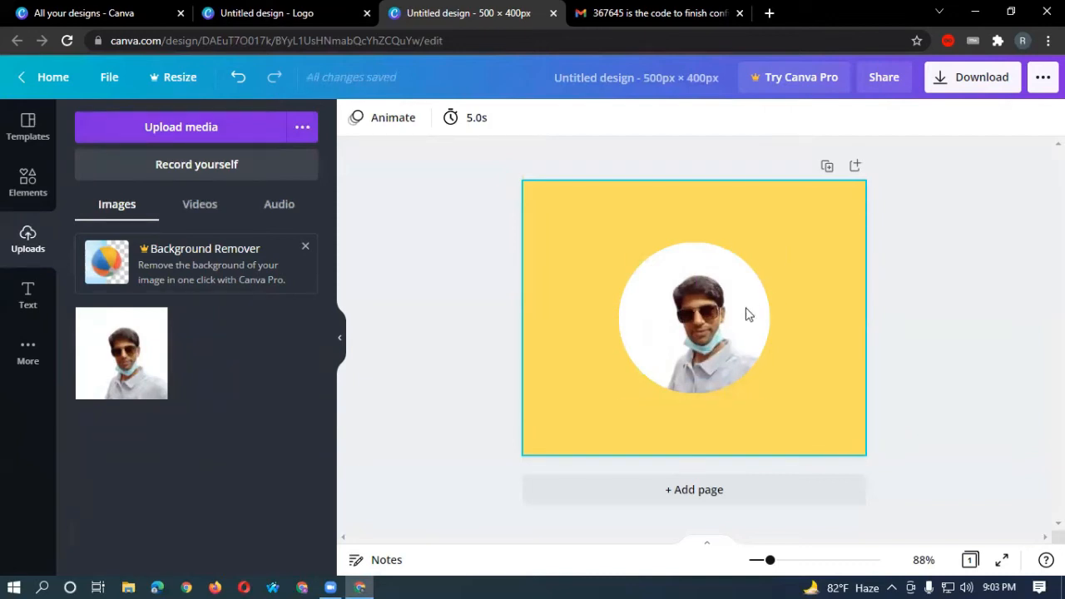
mouse_move(730, 323)
mouse_down()
mouse_move(792, 267)
mouse_move(727, 326)
mouse_move(713, 314)
mouse_move(732, 327)
mouse_up()
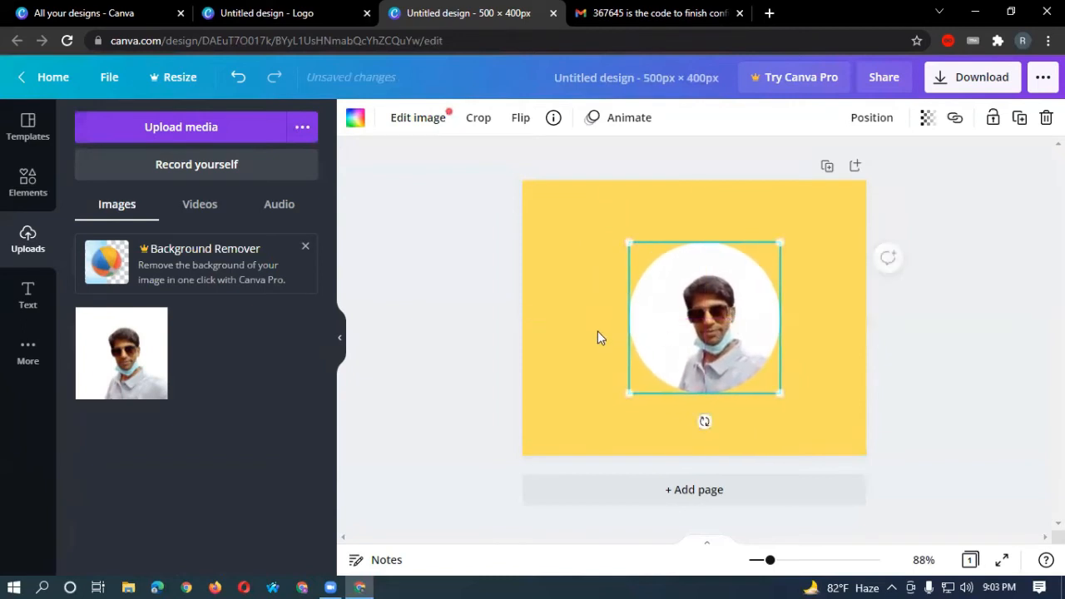
click(599, 335)
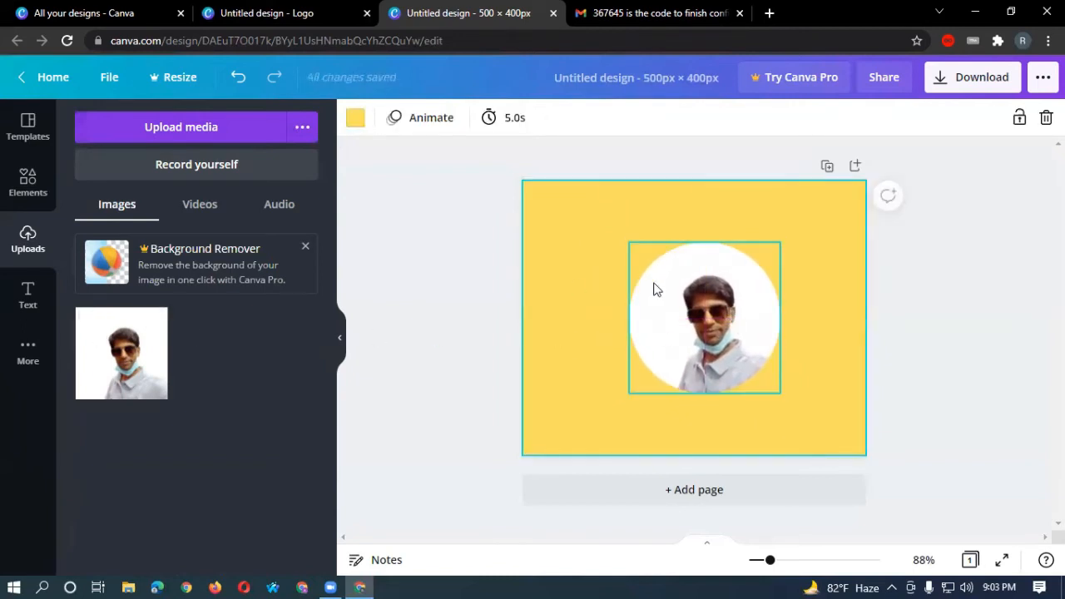
mouse_move(714, 296)
mouse_down()
mouse_move(703, 321)
mouse_move(703, 302)
mouse_up()
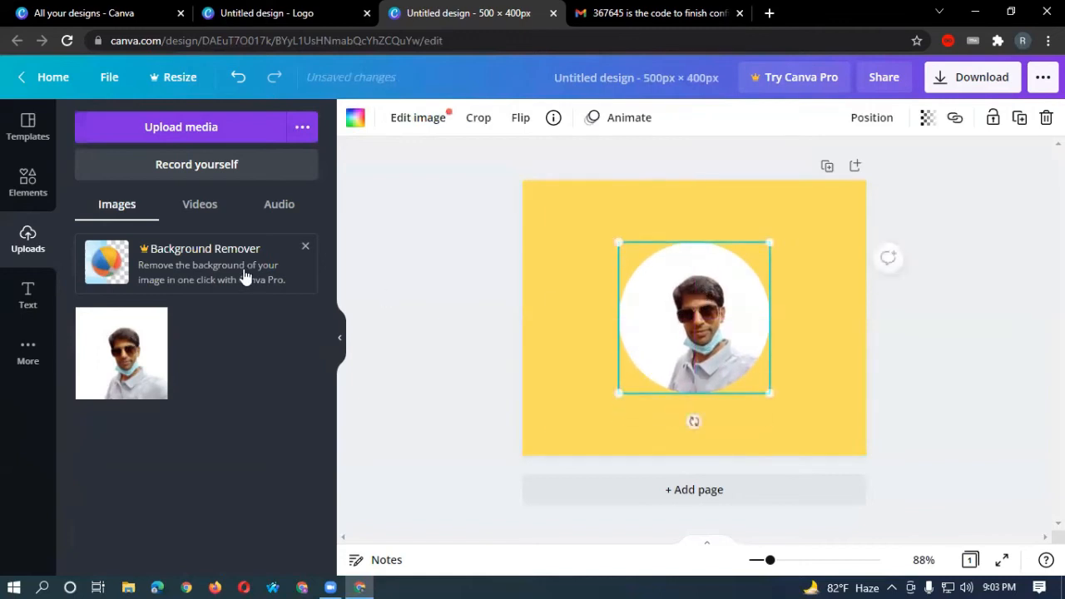
click(27, 296)
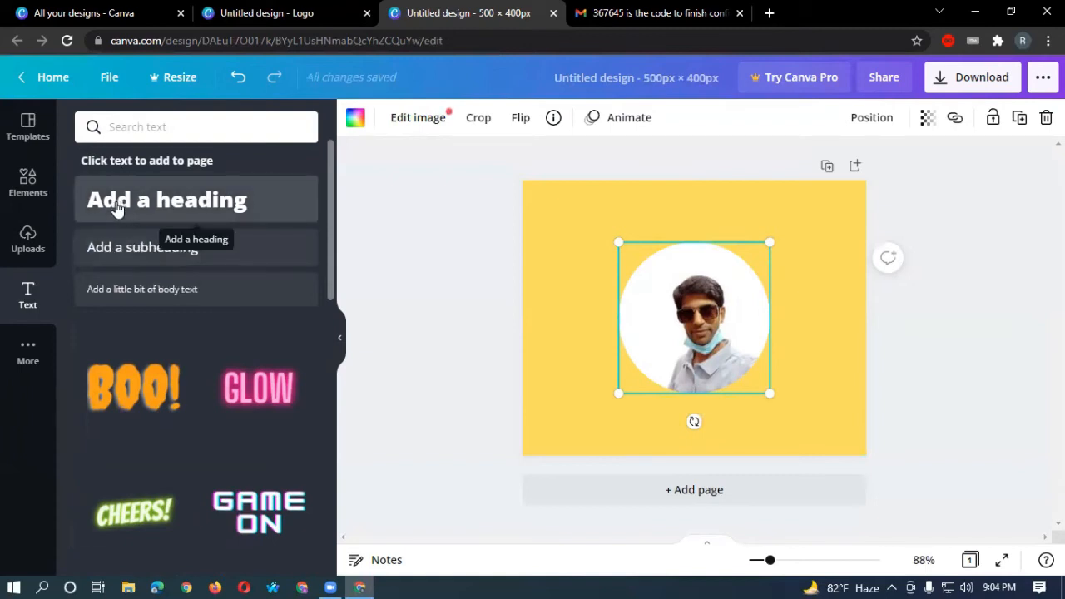
Add a heading with the person's full name and move it above the portrait.
click(178, 205)
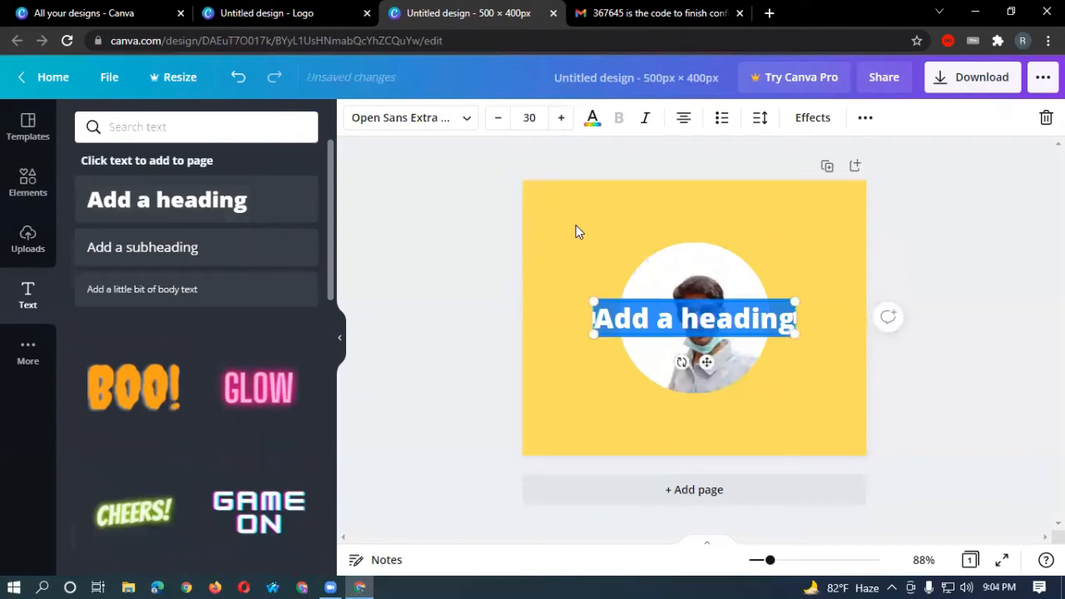
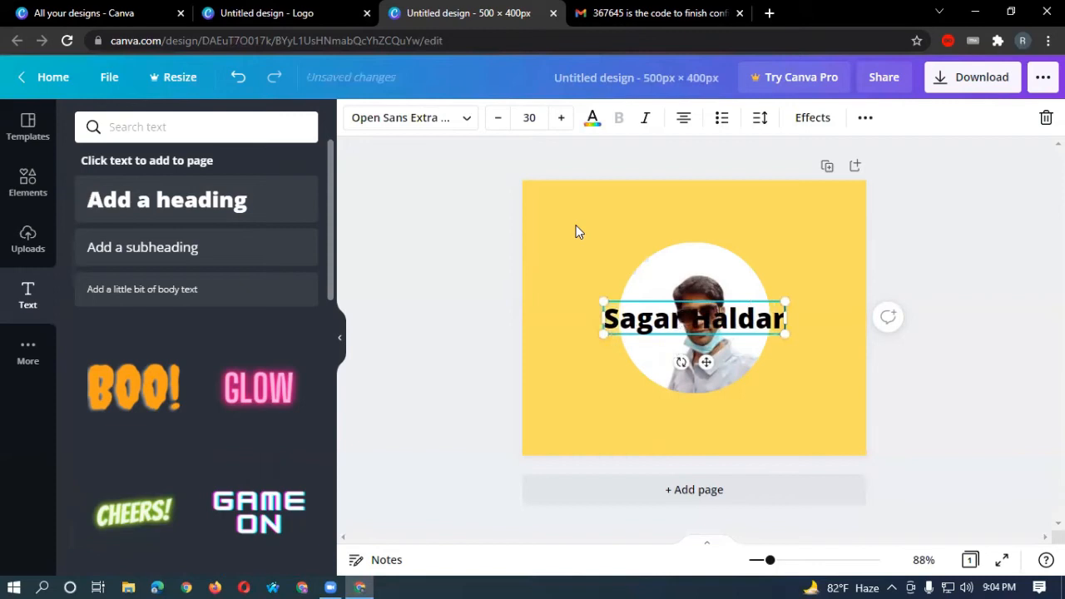
click(803, 227)
drag(785, 321, 776, 214)
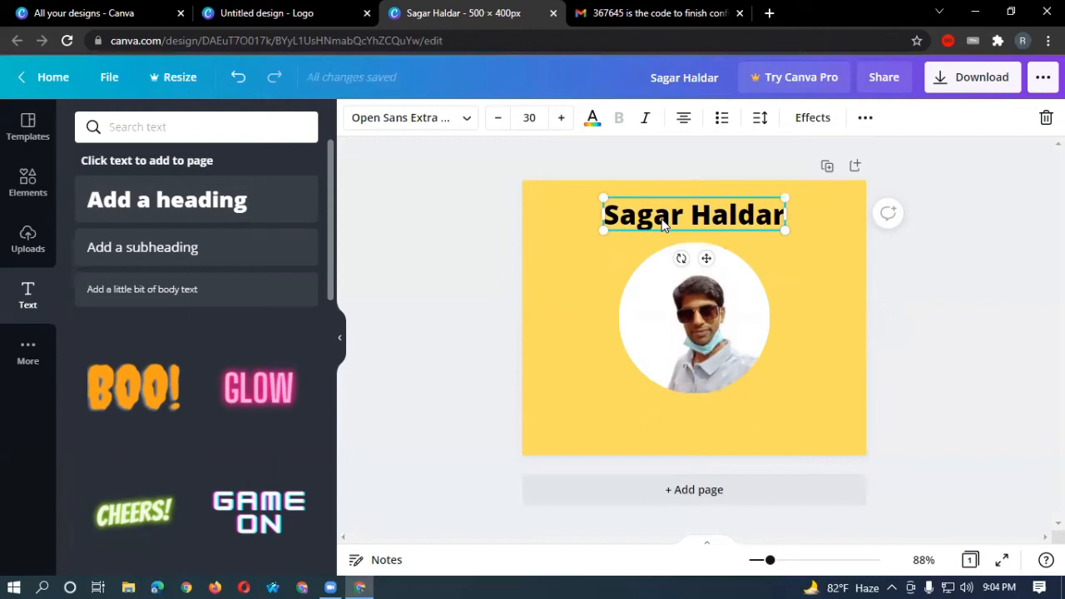
Colour the name heading dark blue.
click(591, 120)
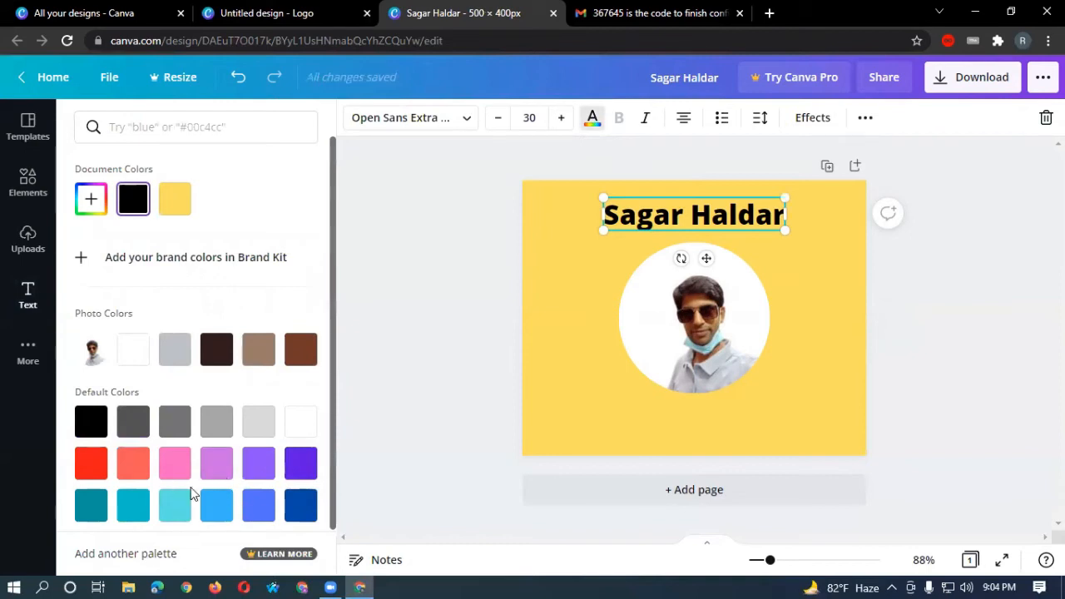
click(90, 505)
click(92, 466)
click(132, 462)
click(293, 511)
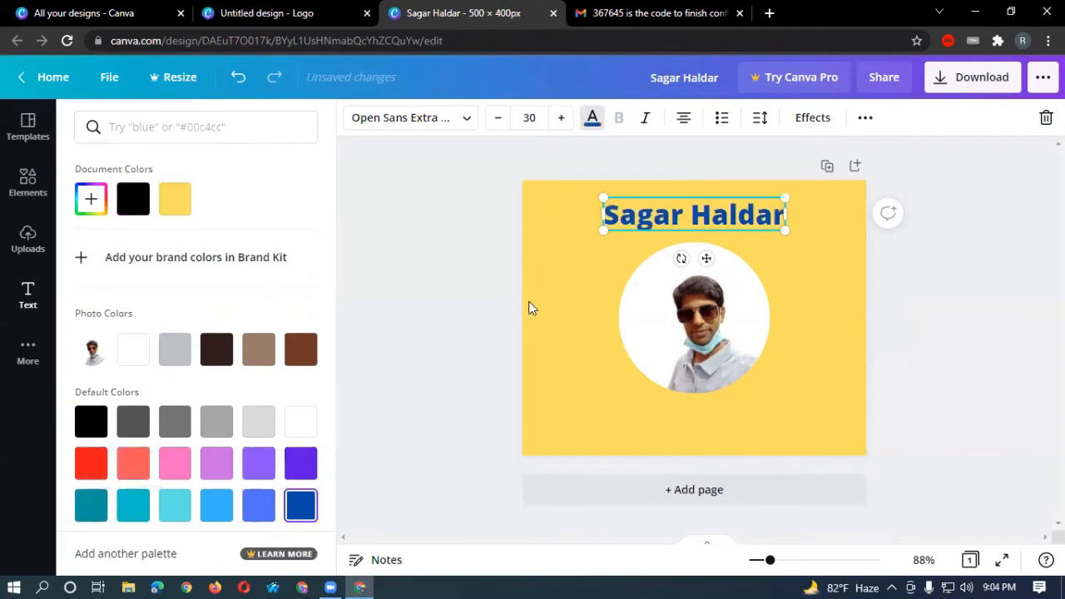
click(573, 285)
click(578, 278)
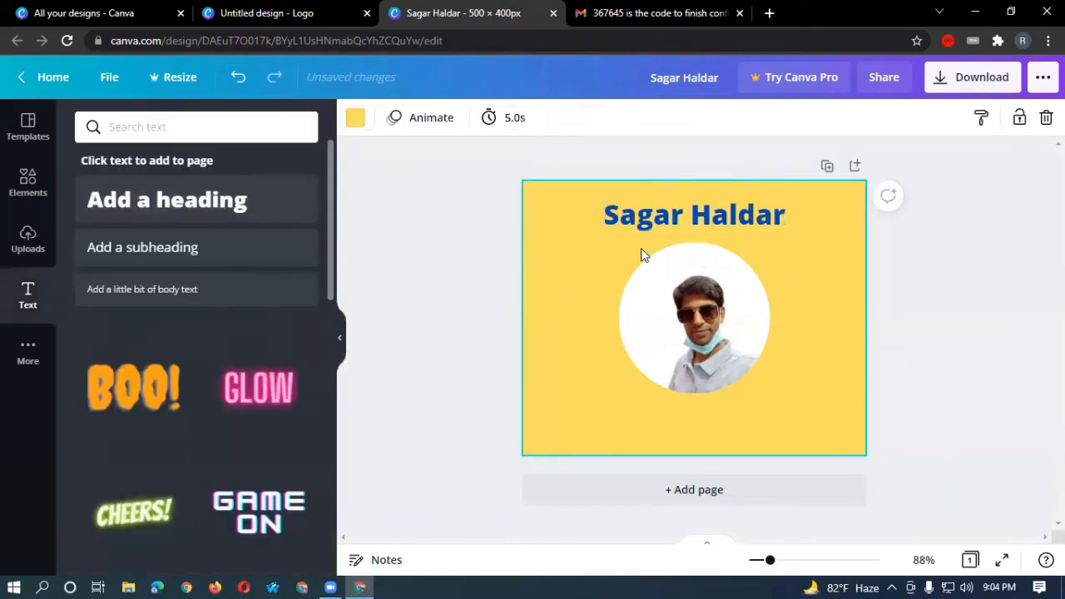
Set the heading font size to 50 and nudge it up along the centre guide.
click(682, 218)
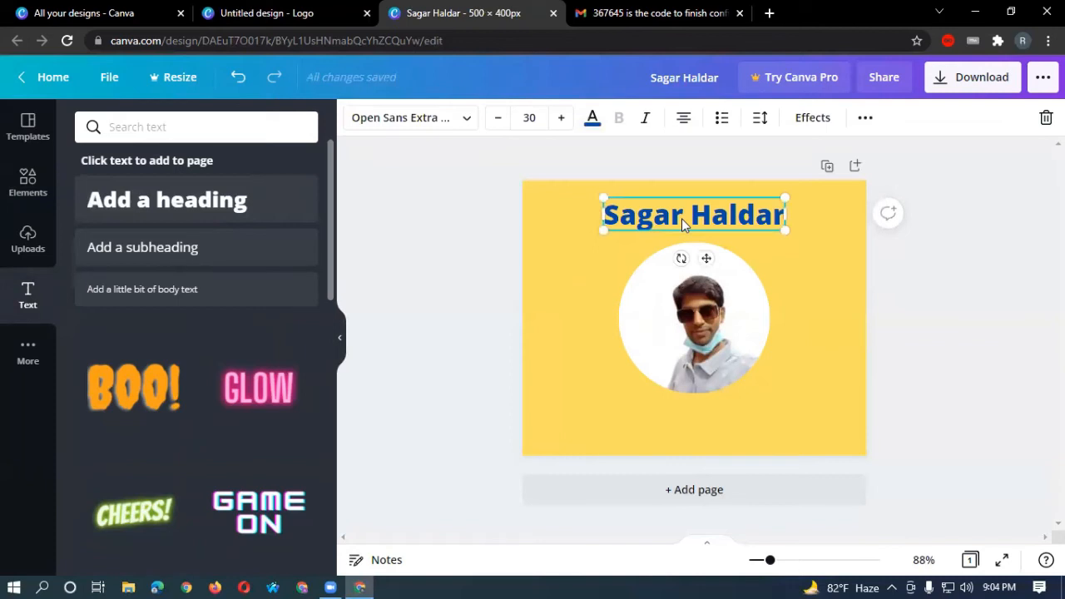
click(539, 117)
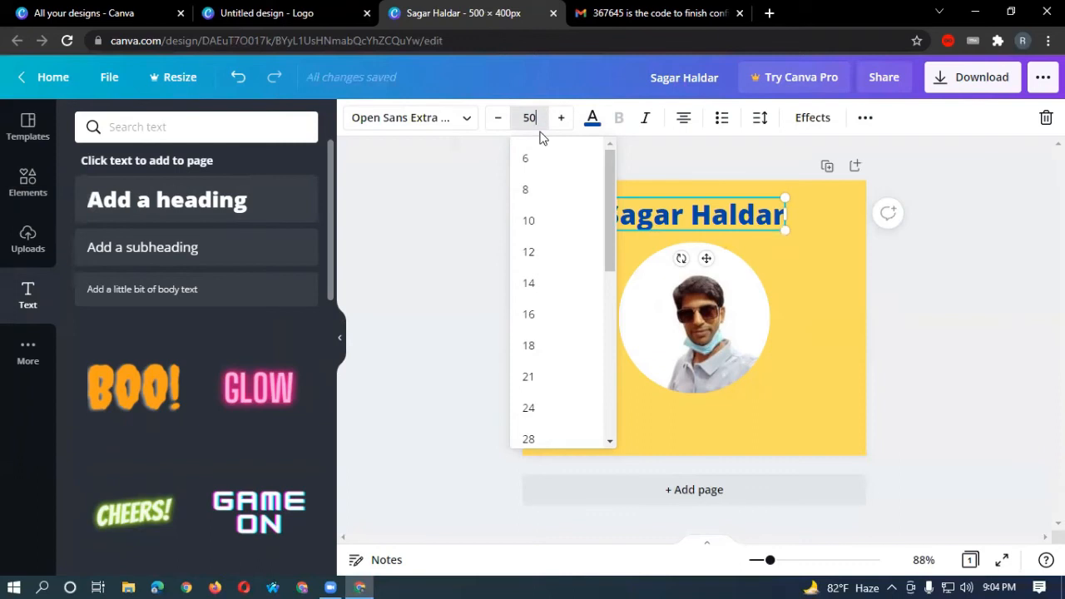
key(Return)
click(418, 275)
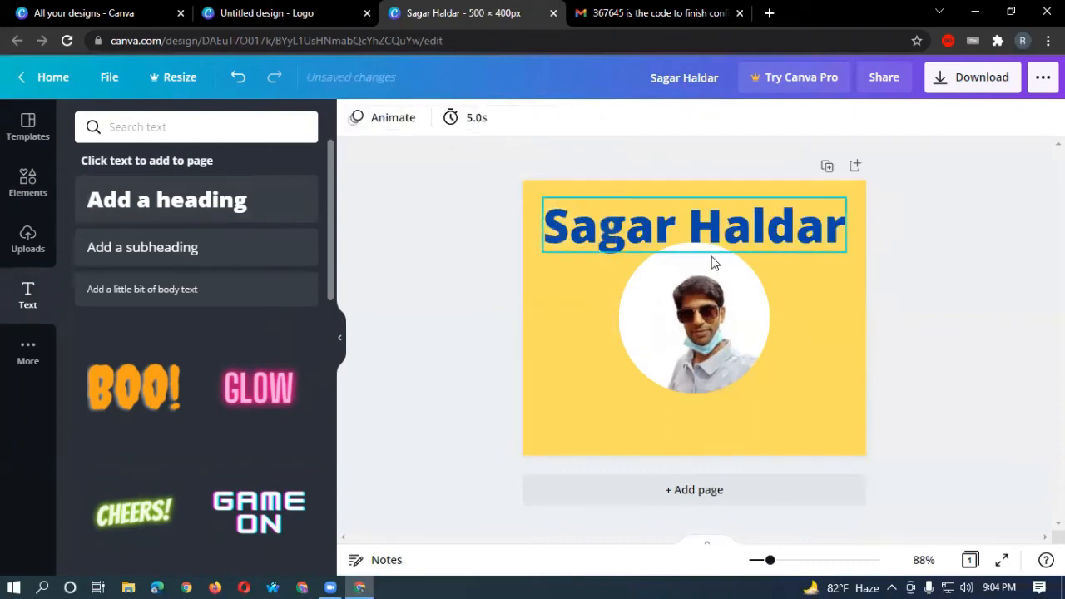
drag(730, 238, 732, 226)
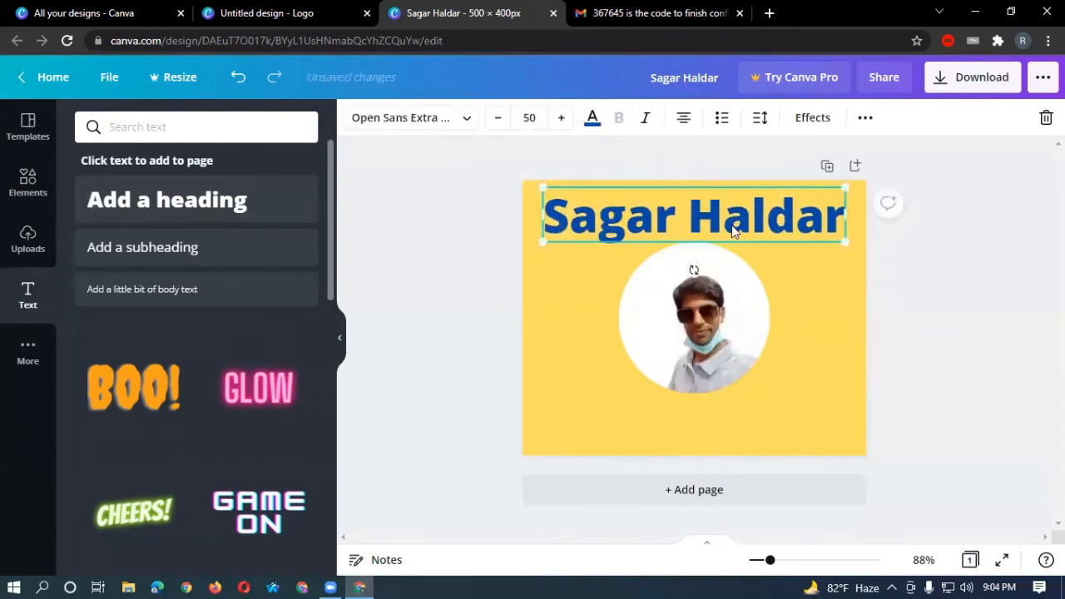
click(831, 291)
click(783, 230)
click(467, 120)
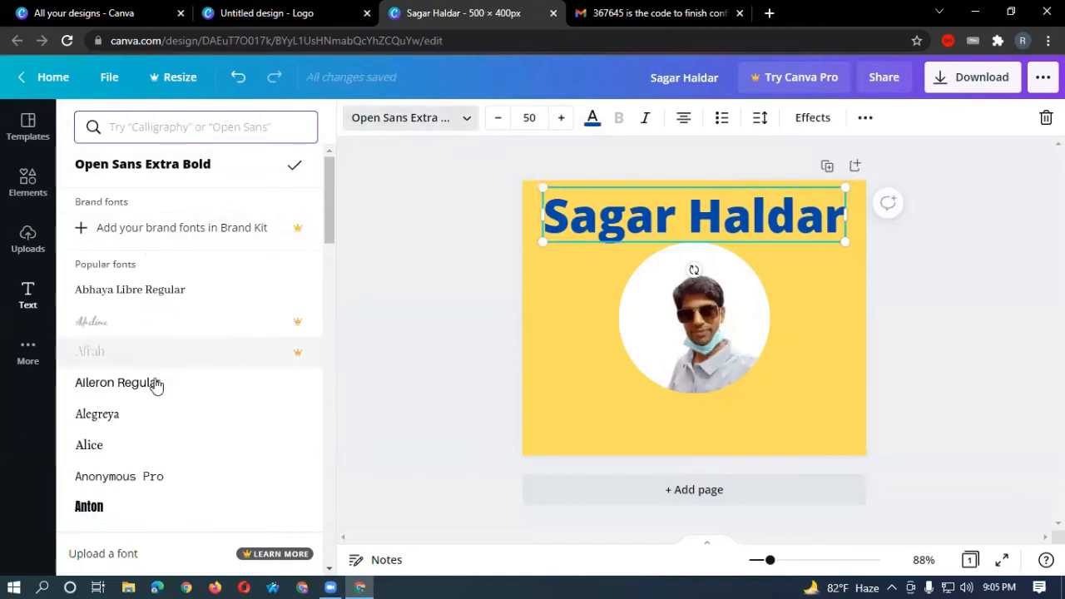
scroll(155, 391, down, 5)
scroll(155, 400, down, 6)
scroll(152, 399, up, 9)
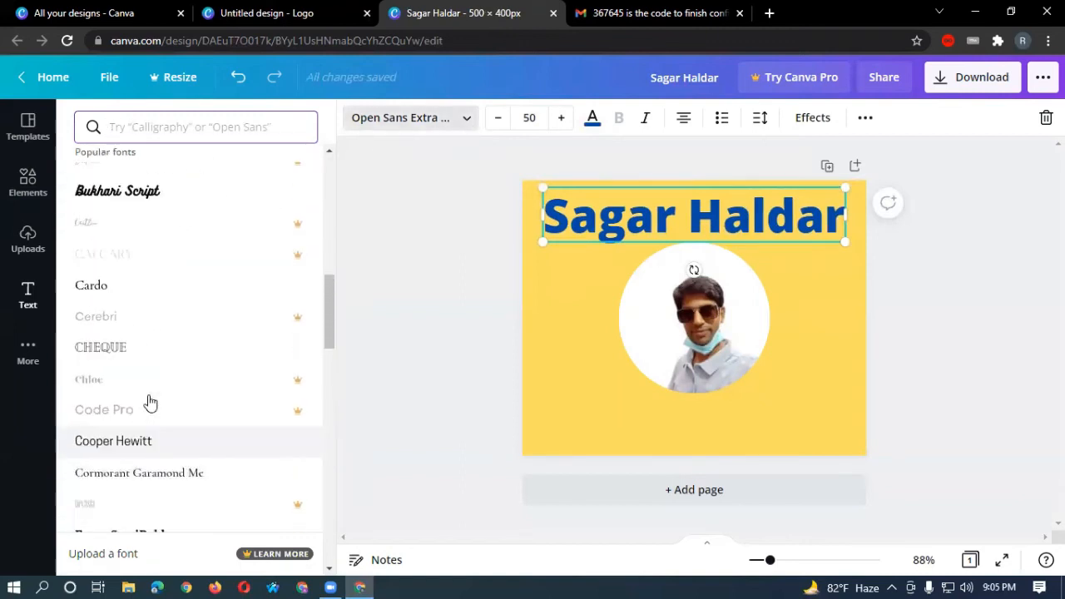
scroll(152, 387, up, 4)
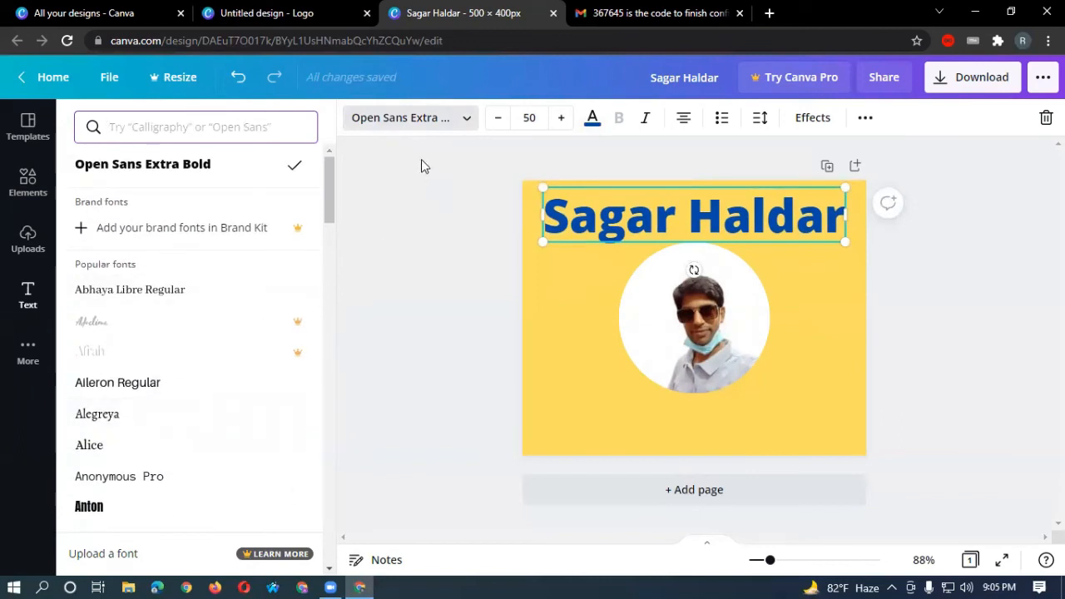
key(Escape)
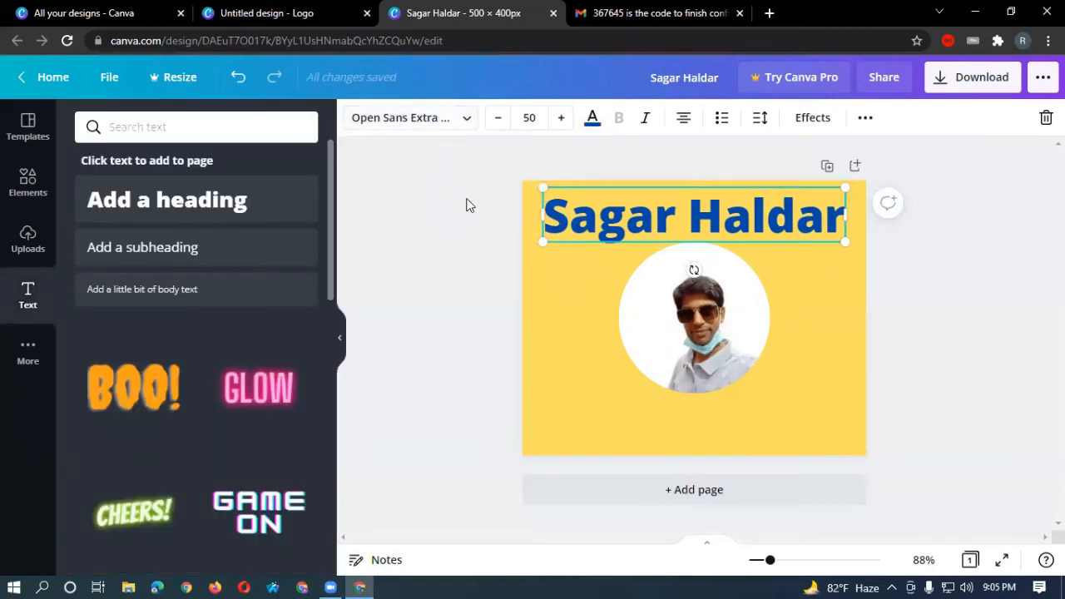
click(554, 274)
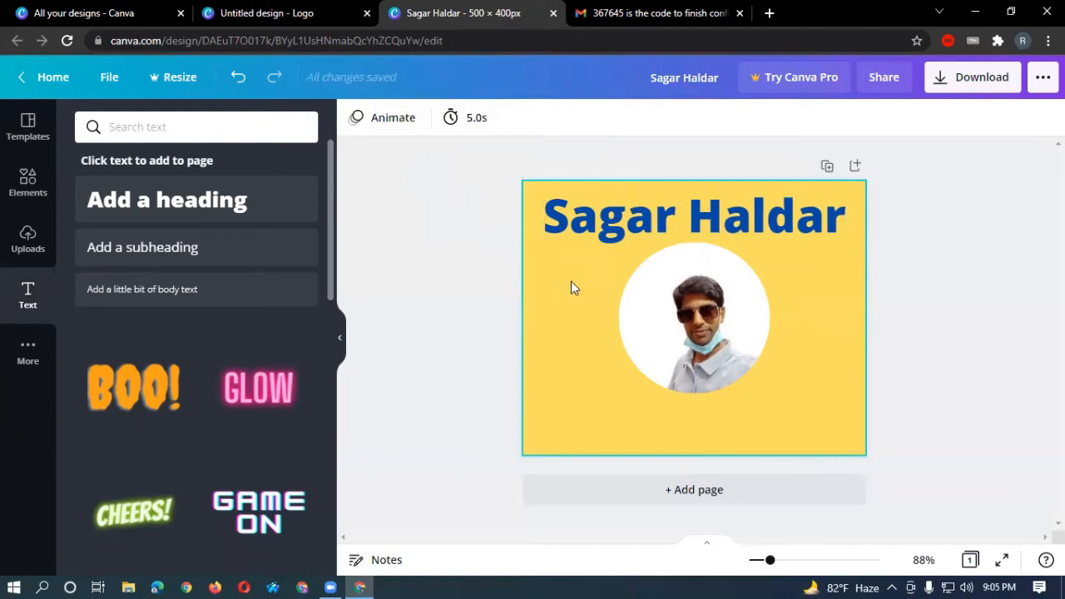
click(41, 202)
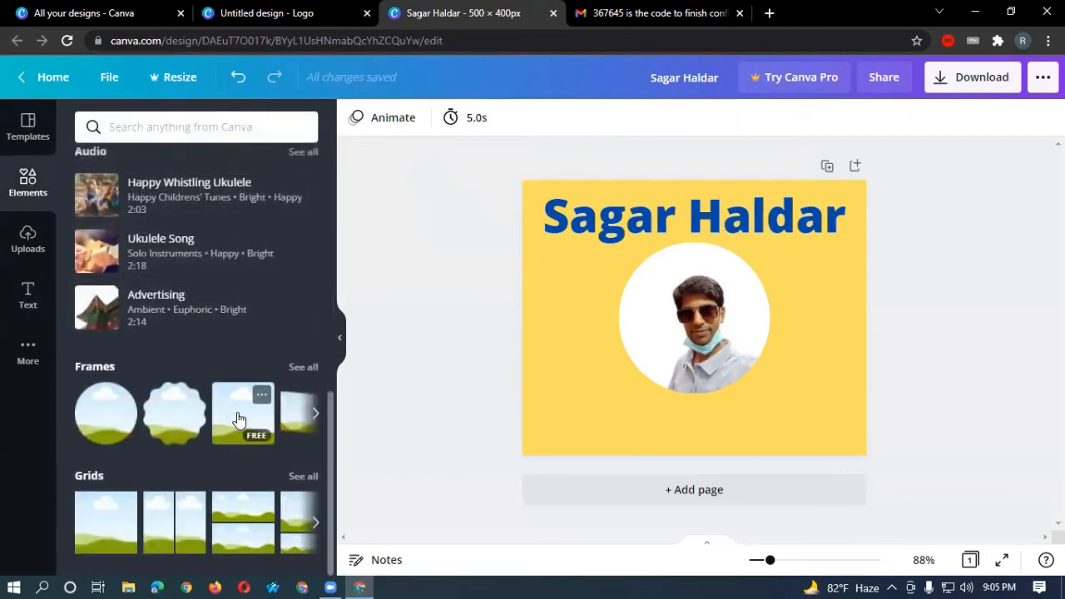
Add a square frame, enlarge it, tilt it, and place it overlapping the photo's right side.
click(238, 418)
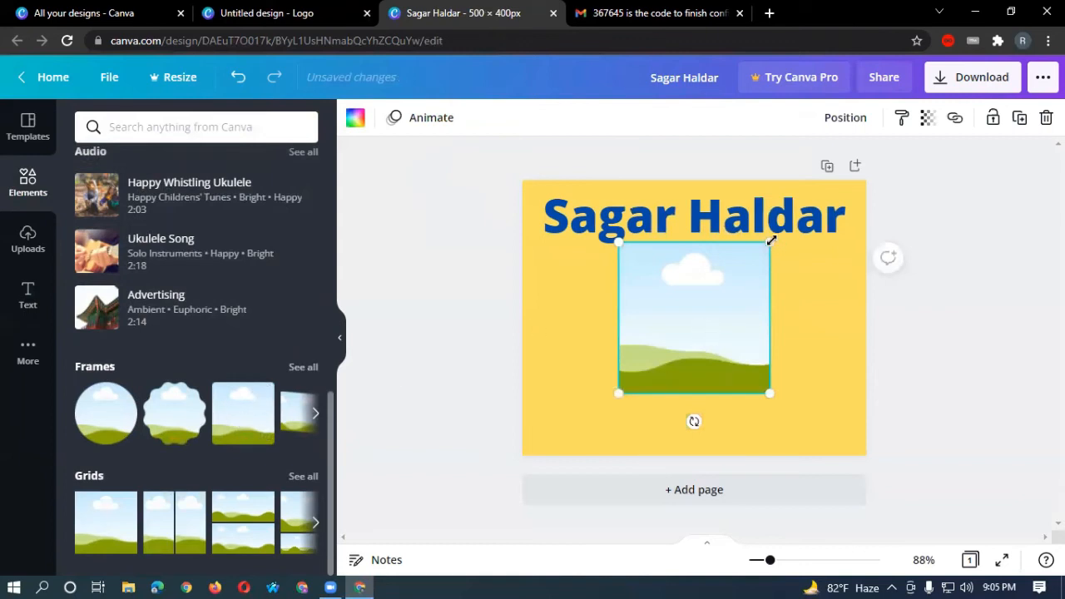
drag(772, 240, 881, 158)
drag(844, 257, 799, 368)
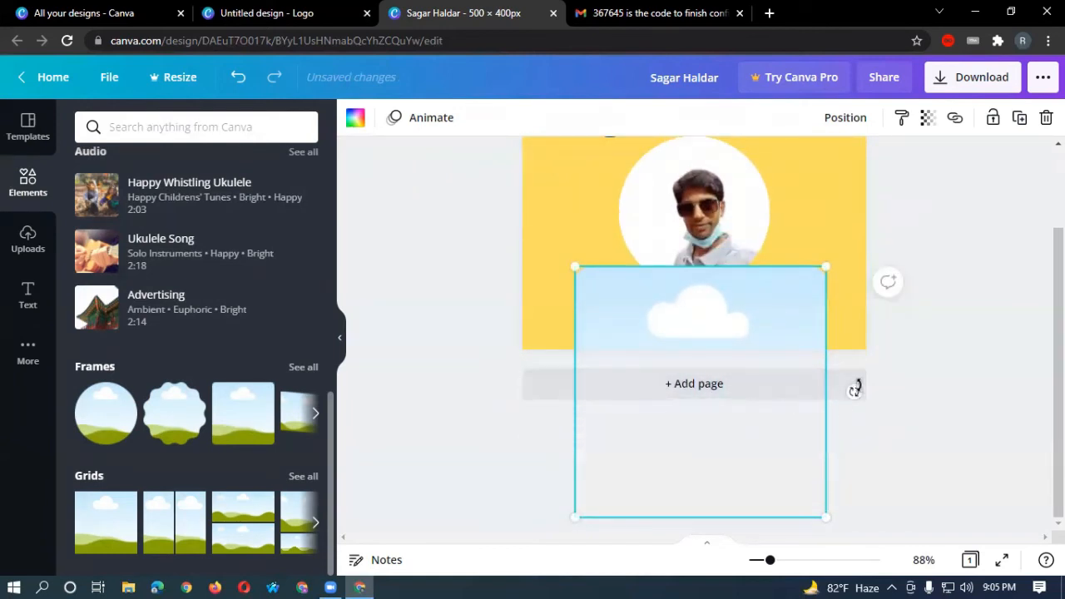
drag(853, 390, 765, 348)
scroll(913, 342, down, 1)
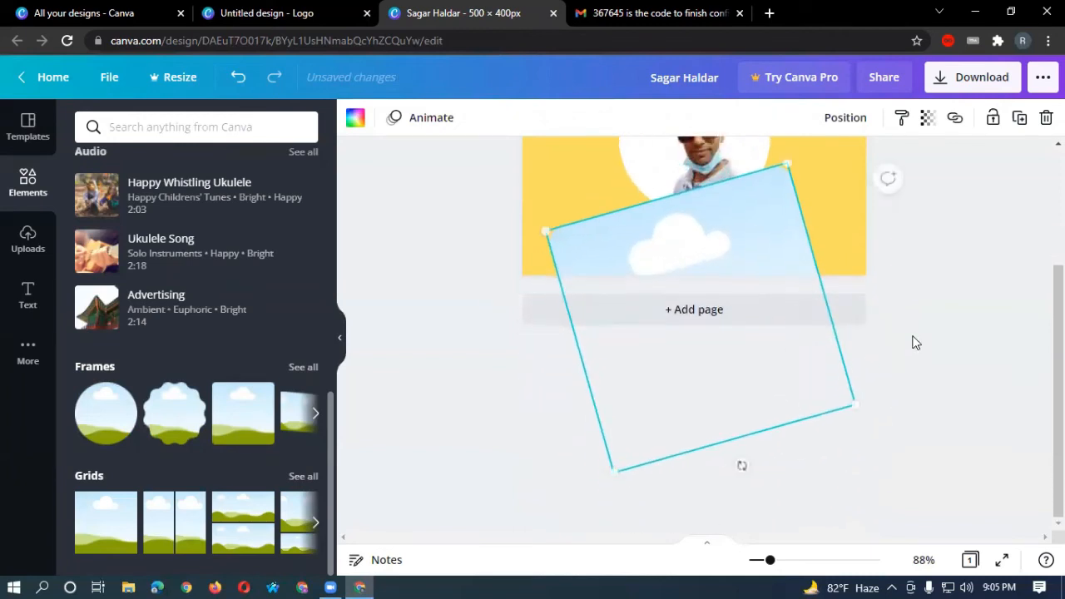
scroll(916, 343, up, 3)
drag(737, 391, 786, 214)
drag(607, 233, 648, 416)
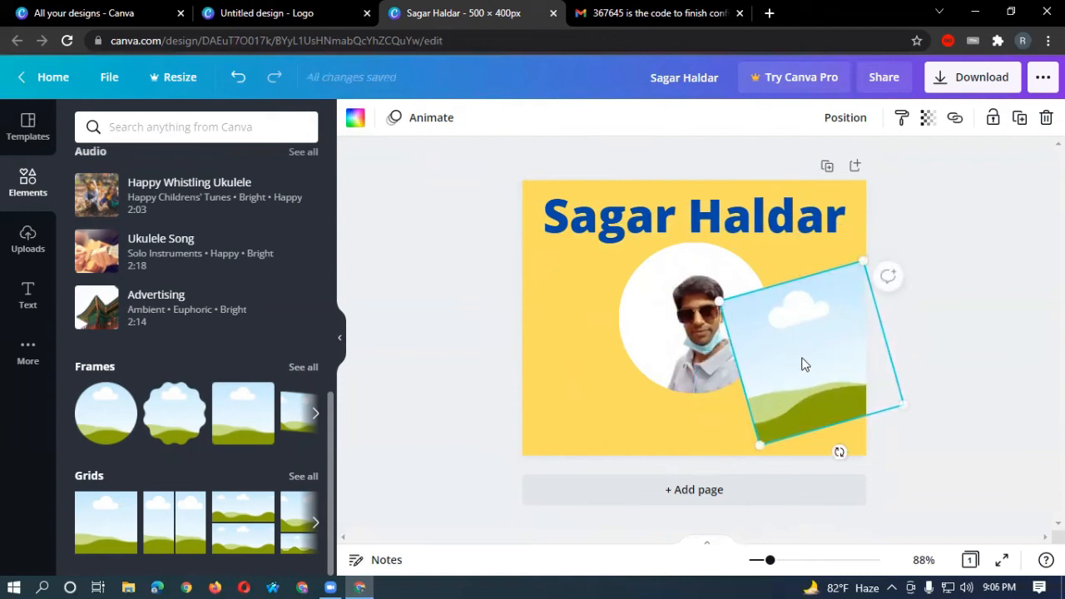
Fill the tilted frame with red and move the photo to the left side.
click(356, 117)
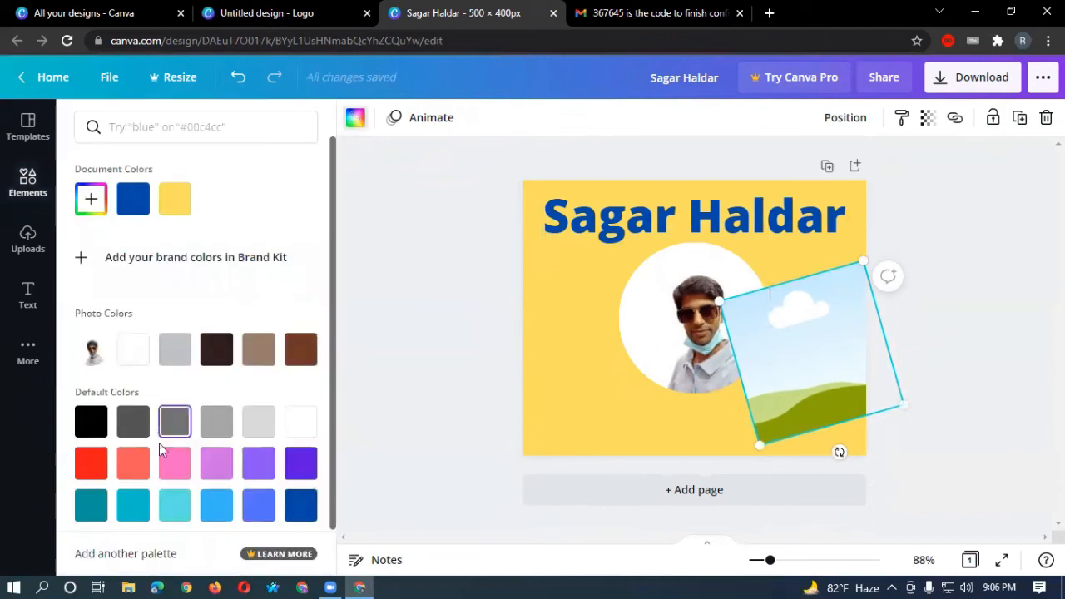
click(91, 464)
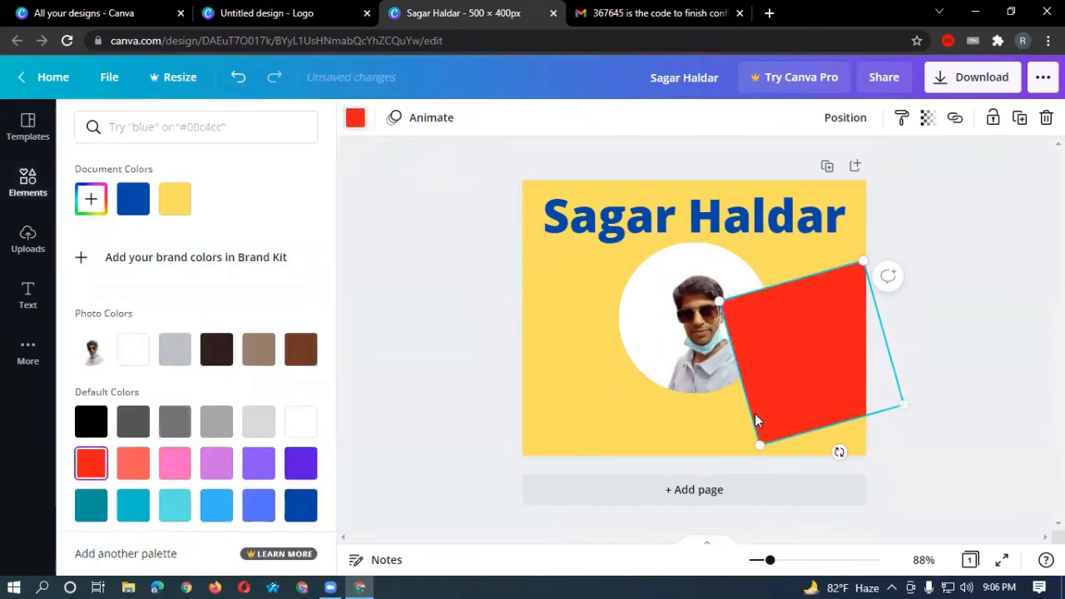
drag(828, 349, 829, 259)
drag(697, 333, 605, 358)
drag(821, 292, 773, 345)
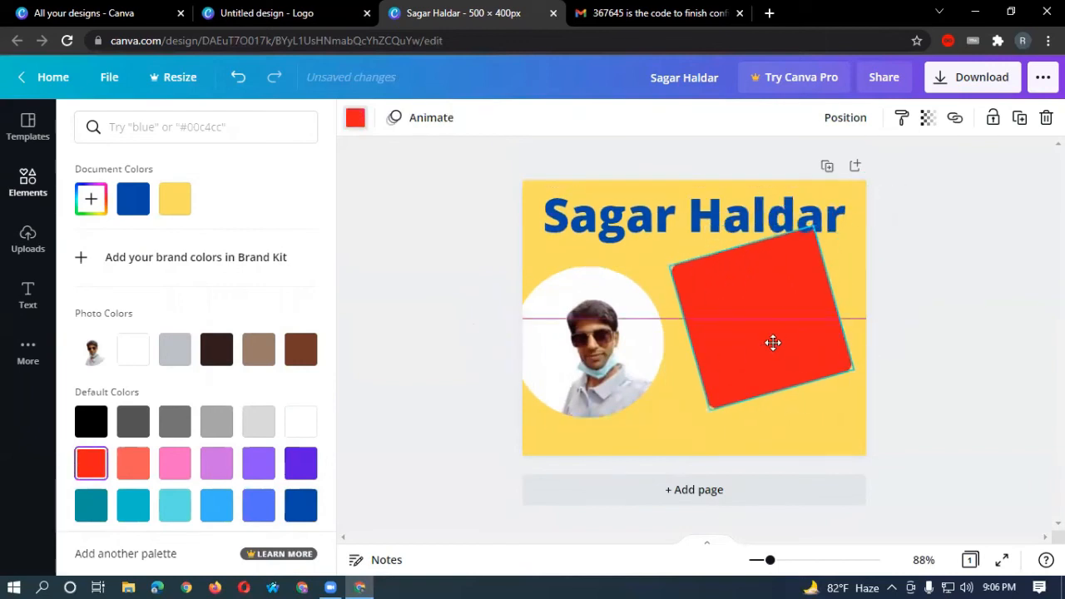
Enlarge the red shape past the page edges so it covers the right side.
drag(836, 211, 872, 169)
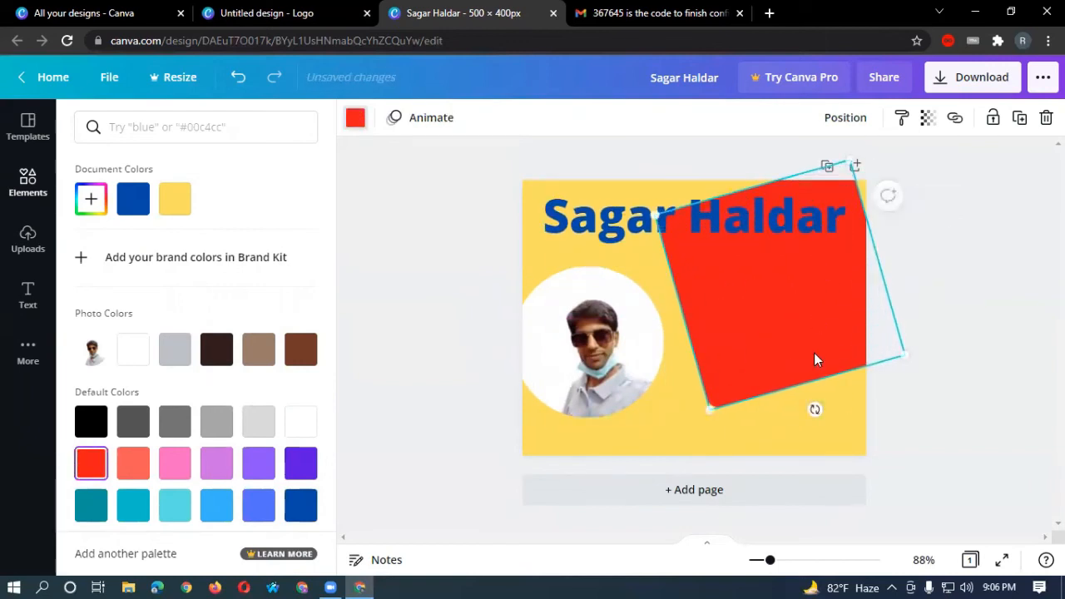
drag(905, 353, 1041, 434)
mouse_move(635, 354)
mouse_down()
mouse_move(752, 341)
mouse_move(645, 356)
mouse_up()
click(742, 334)
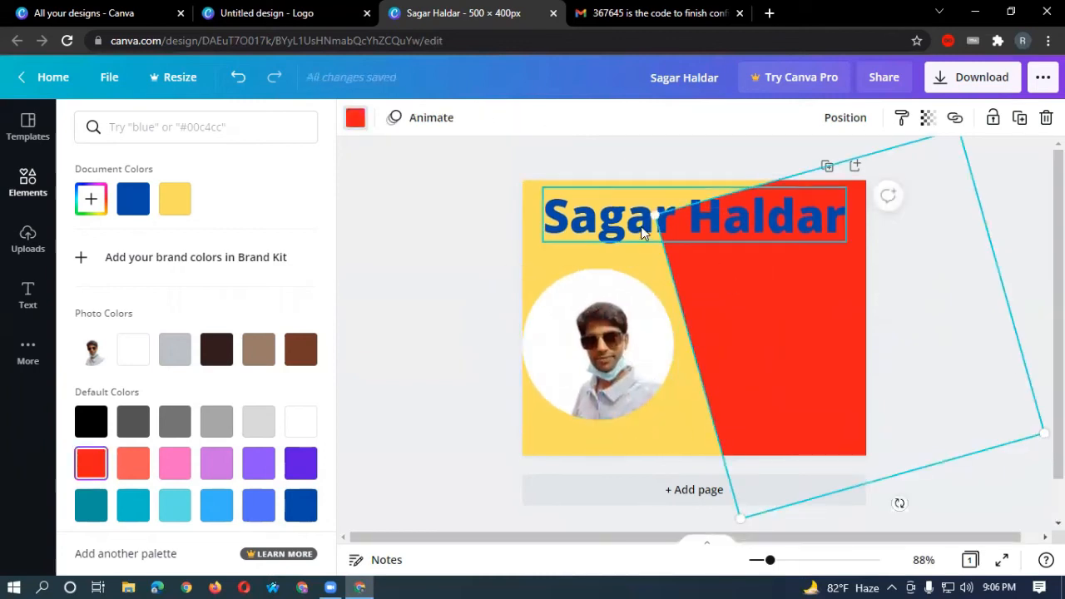
drag(656, 218, 717, 166)
drag(808, 281, 830, 272)
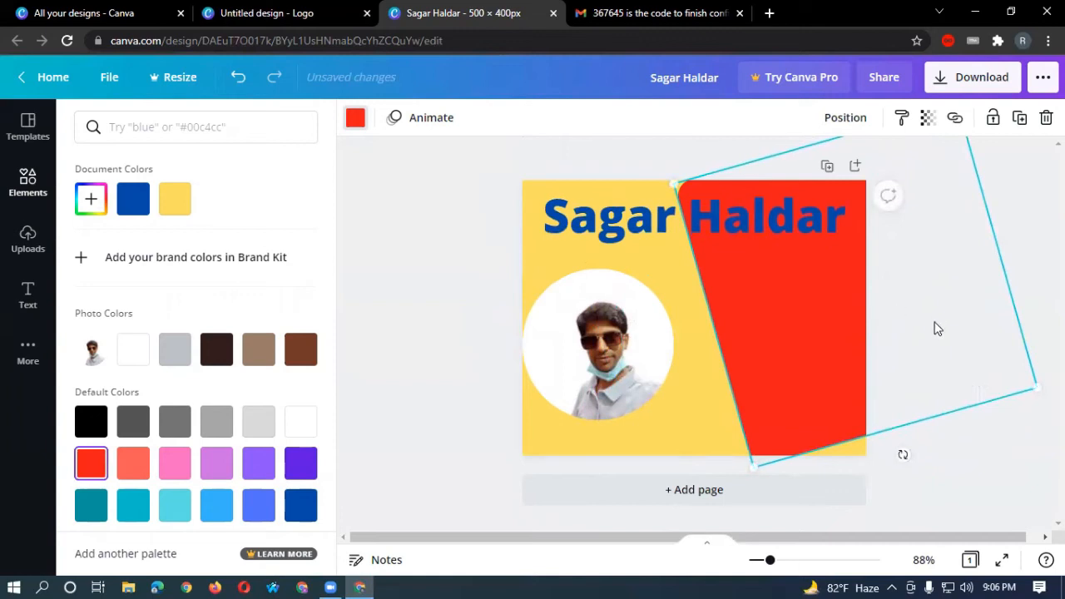
click(1034, 241)
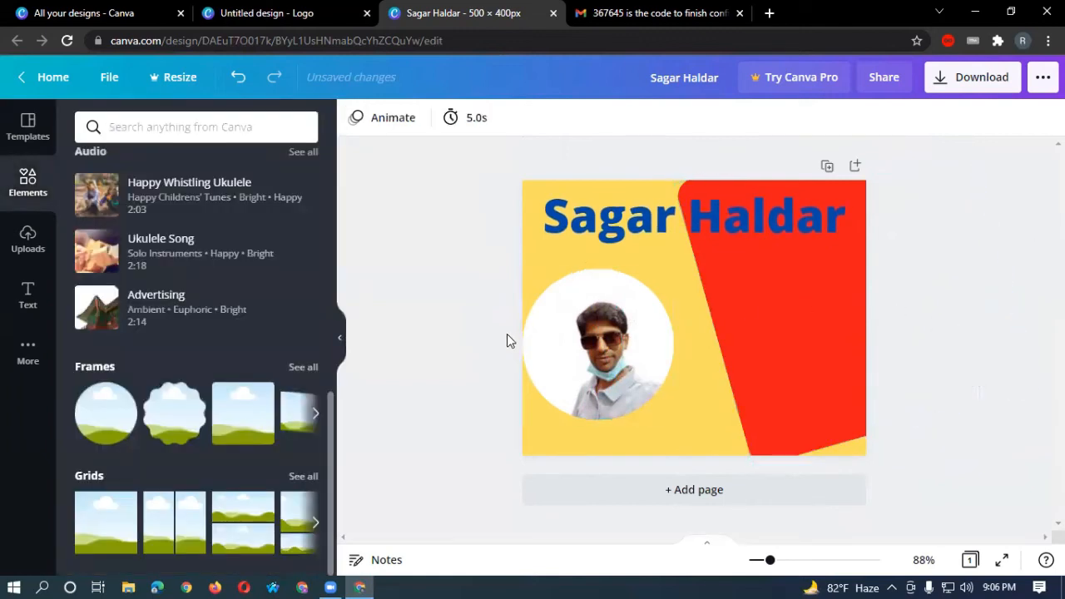
Nudge the round portrait about 20 px to the right and reselect it.
click(776, 375)
drag(558, 363, 577, 352)
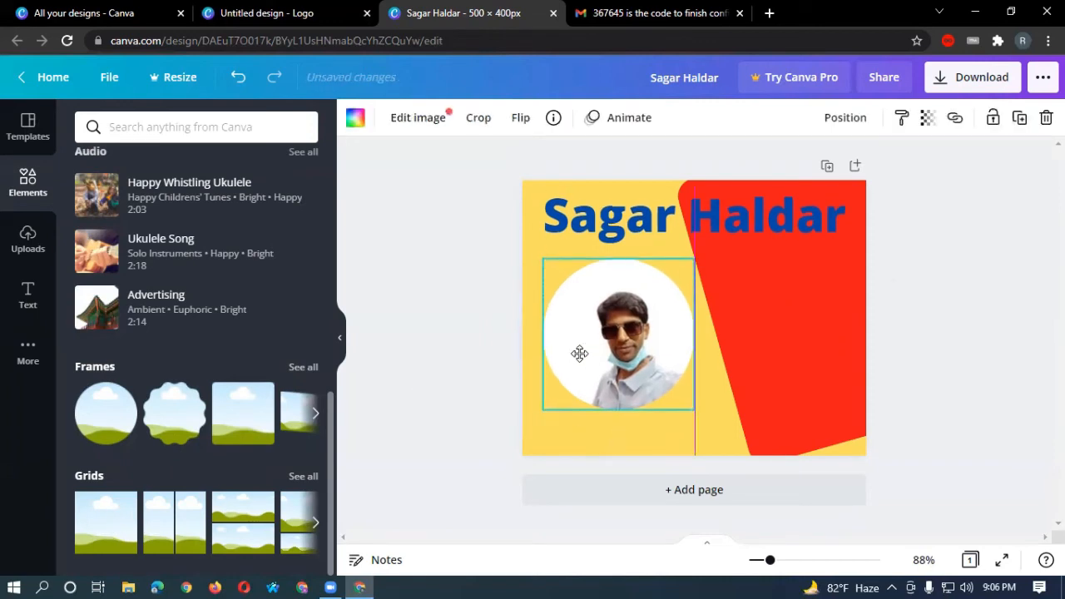
click(471, 366)
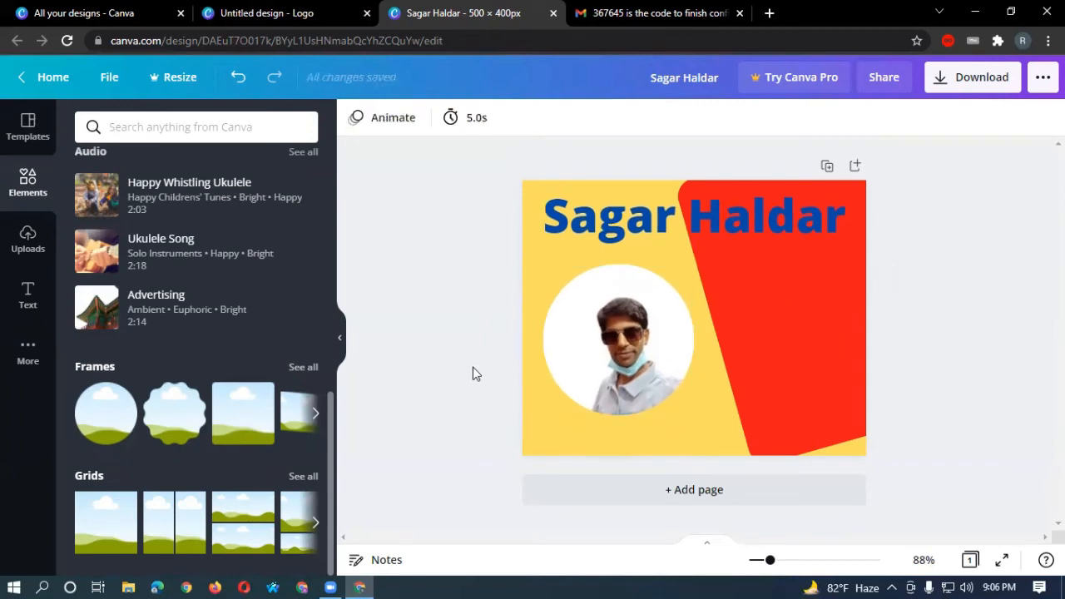
click(671, 321)
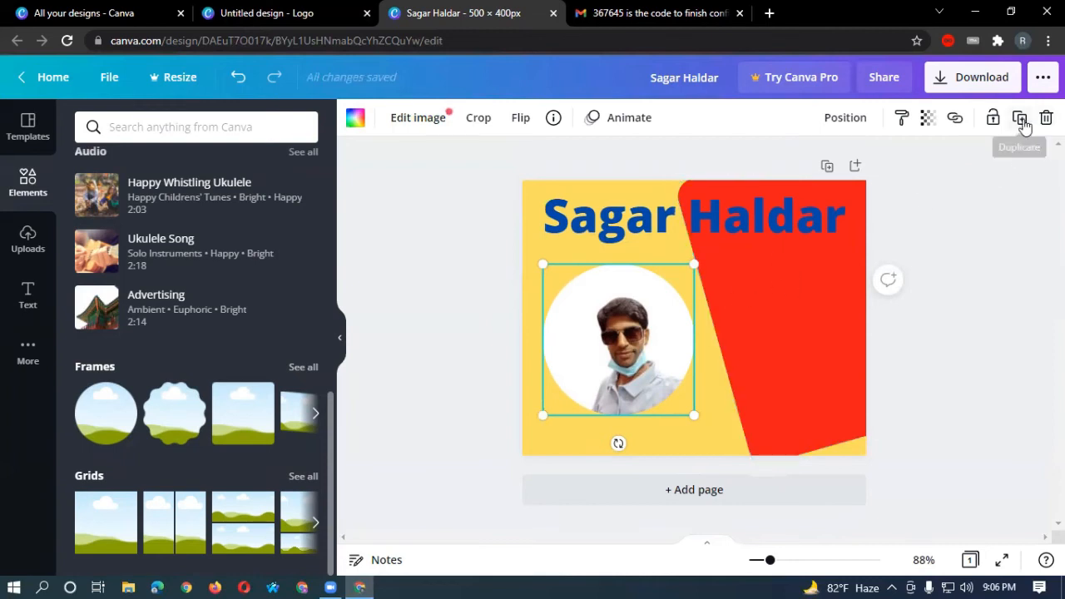
Duplicate the logo page, then delete the duplicate second page.
click(826, 166)
scroll(660, 370, up, 3)
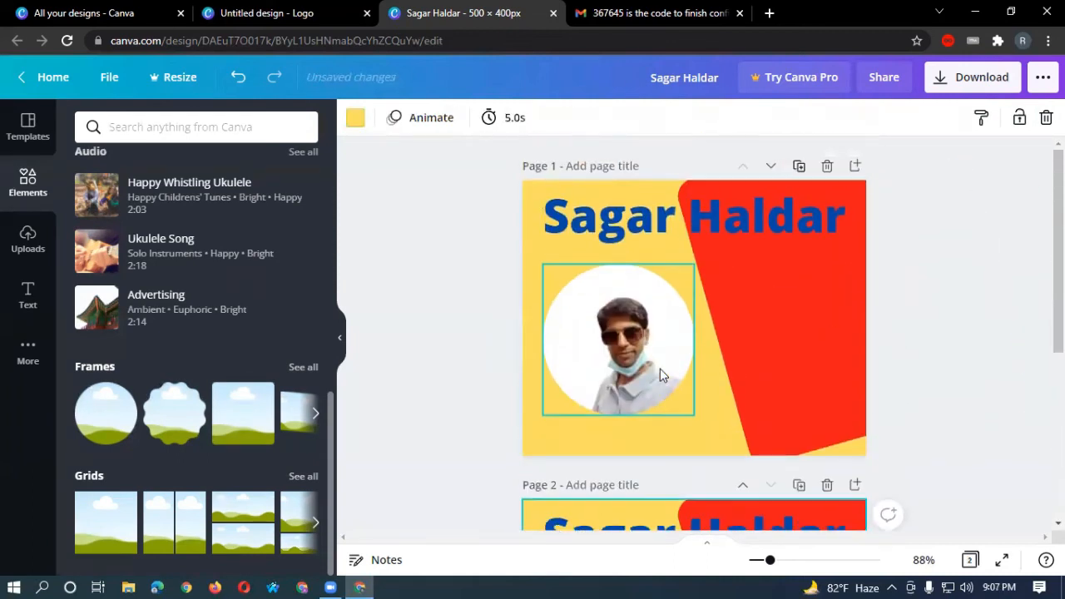
scroll(705, 341, down, 4)
scroll(695, 415, up, 3)
scroll(702, 361, down, 1)
scroll(690, 423, up, 1)
scroll(701, 387, down, 3)
scroll(693, 404, up, 3)
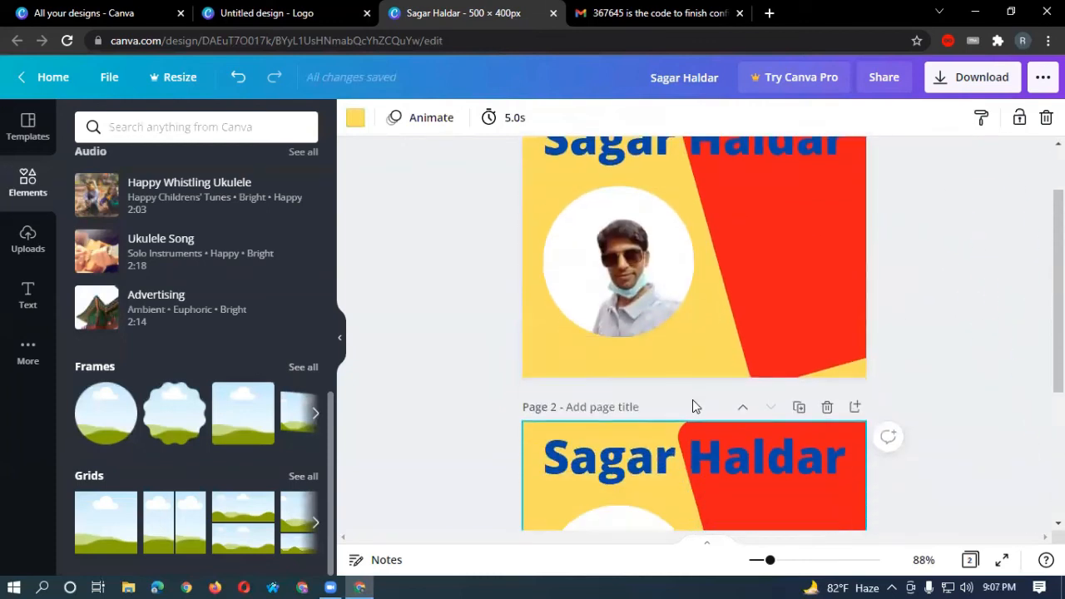
scroll(694, 397, down, 2)
scroll(692, 399, up, 1)
scroll(708, 296, up, 2)
scroll(691, 383, down, 4)
scroll(684, 391, up, 4)
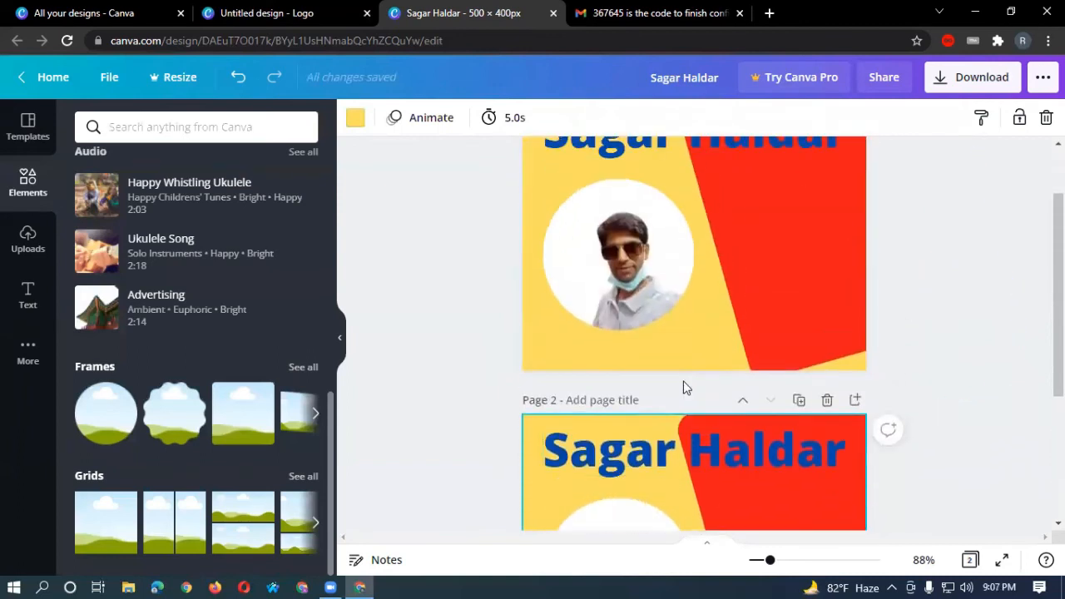
scroll(690, 366, down, 2)
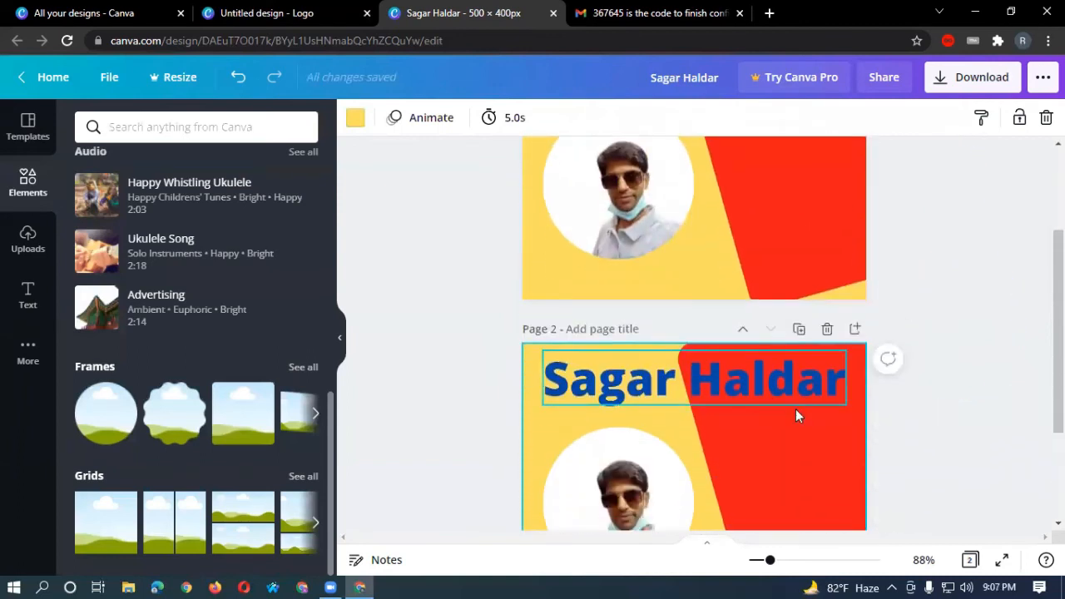
click(828, 330)
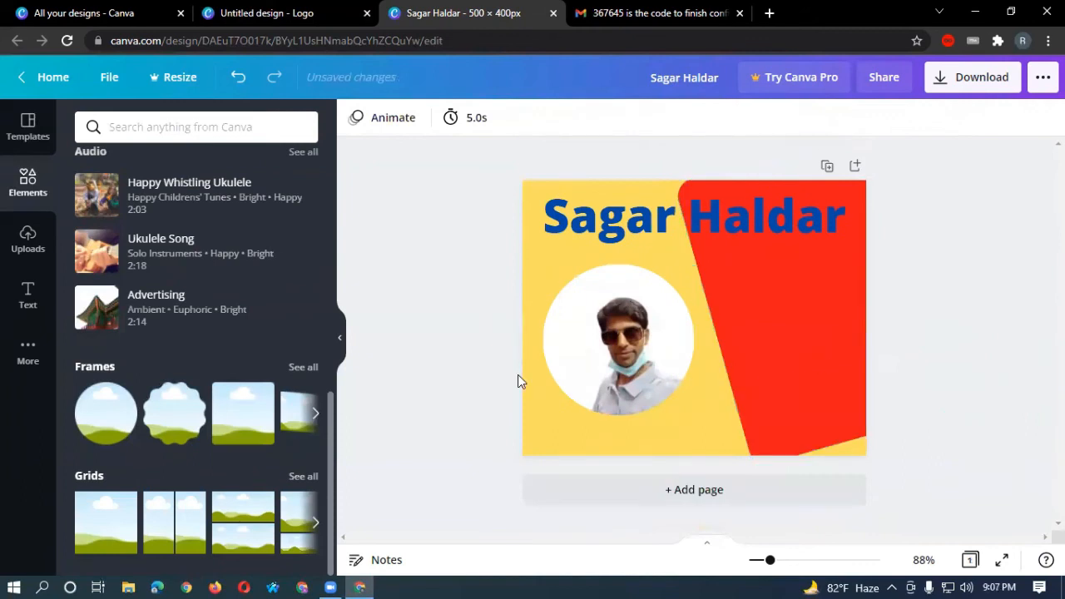
Add a blank second page, then delete it so only the logo page remains.
click(854, 167)
scroll(673, 339, up, 2)
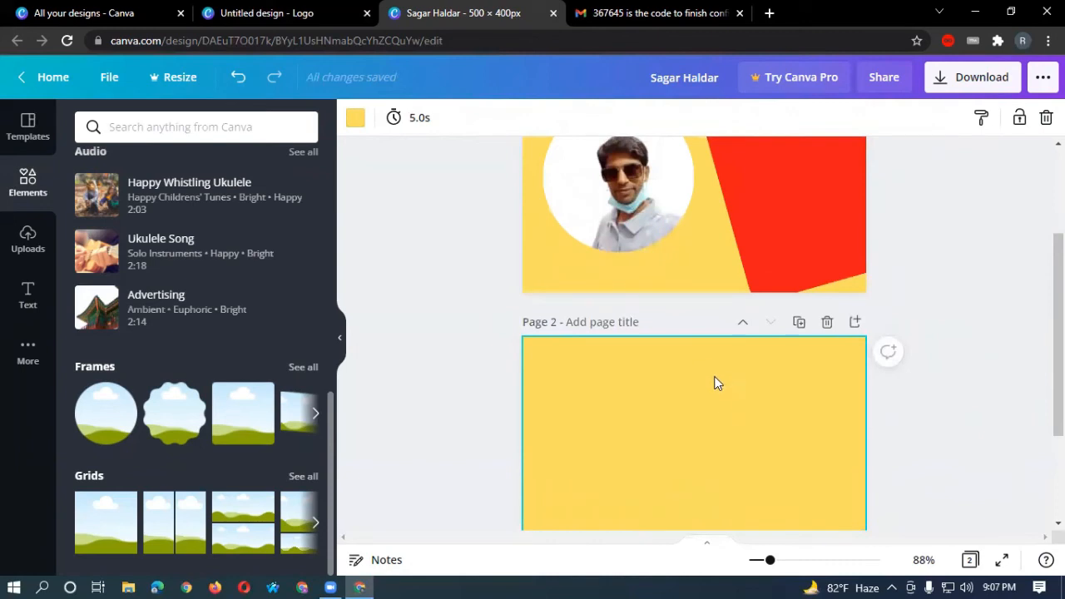
scroll(716, 383, up, 2)
scroll(714, 381, down, 2)
scroll(711, 383, up, 2)
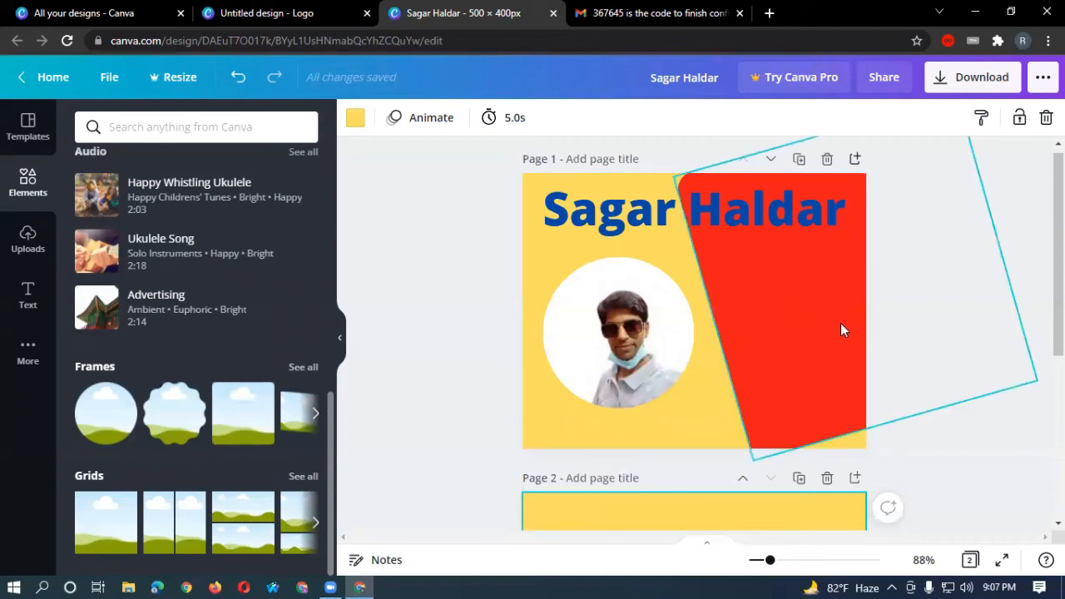
scroll(807, 433, down, 2)
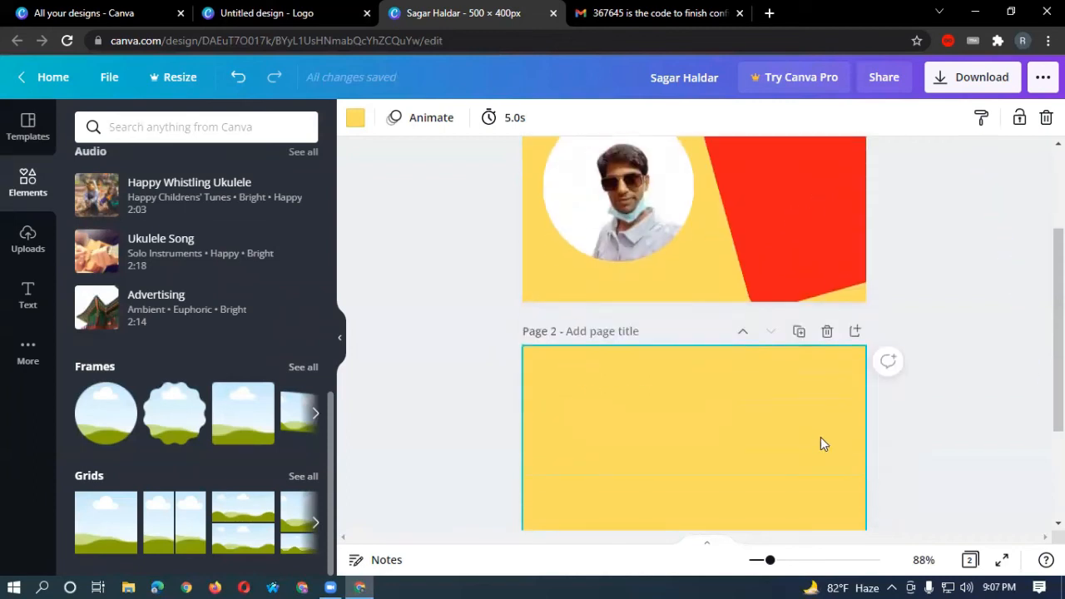
click(828, 324)
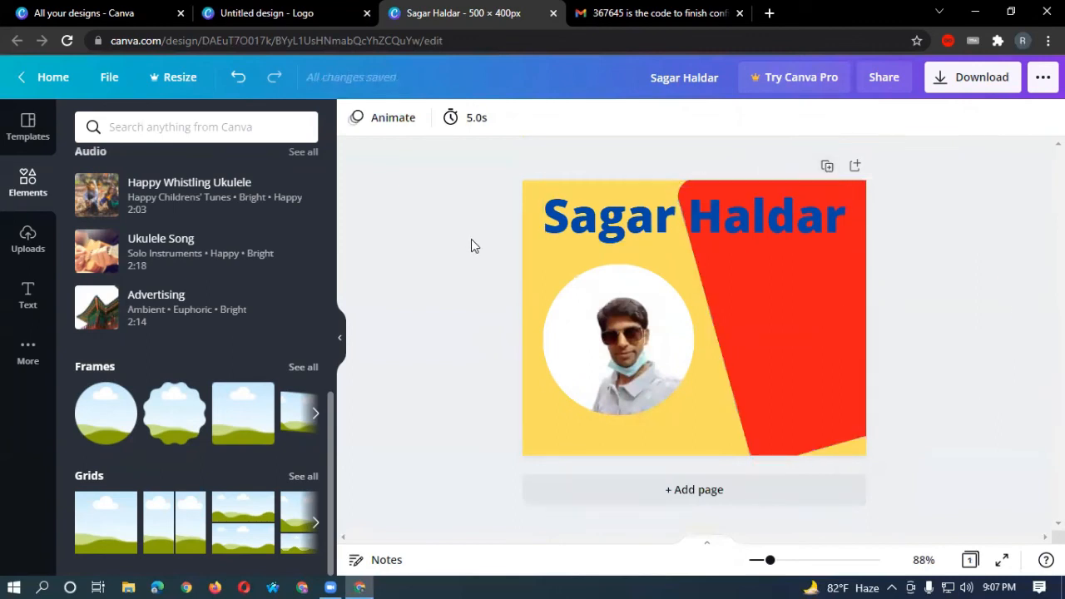
Lock the slanted red shape in place and deselect it.
click(743, 283)
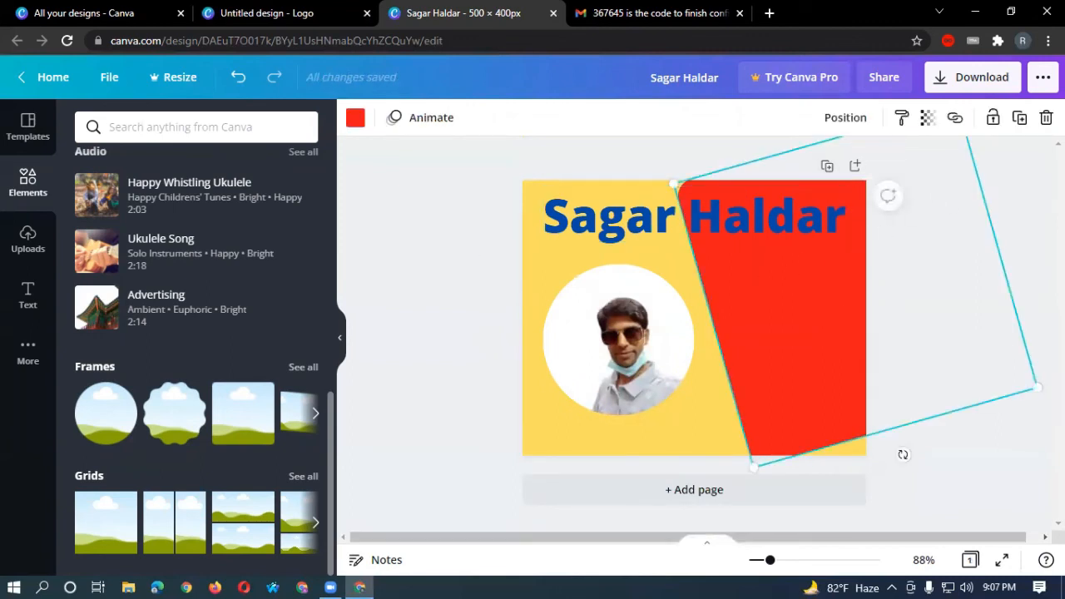
click(993, 118)
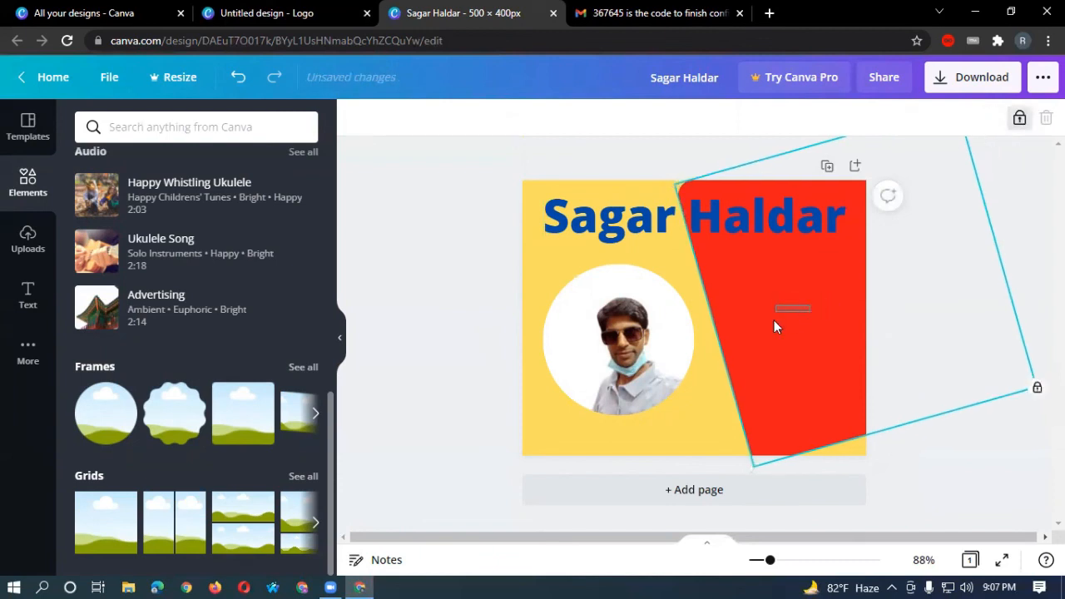
click(774, 320)
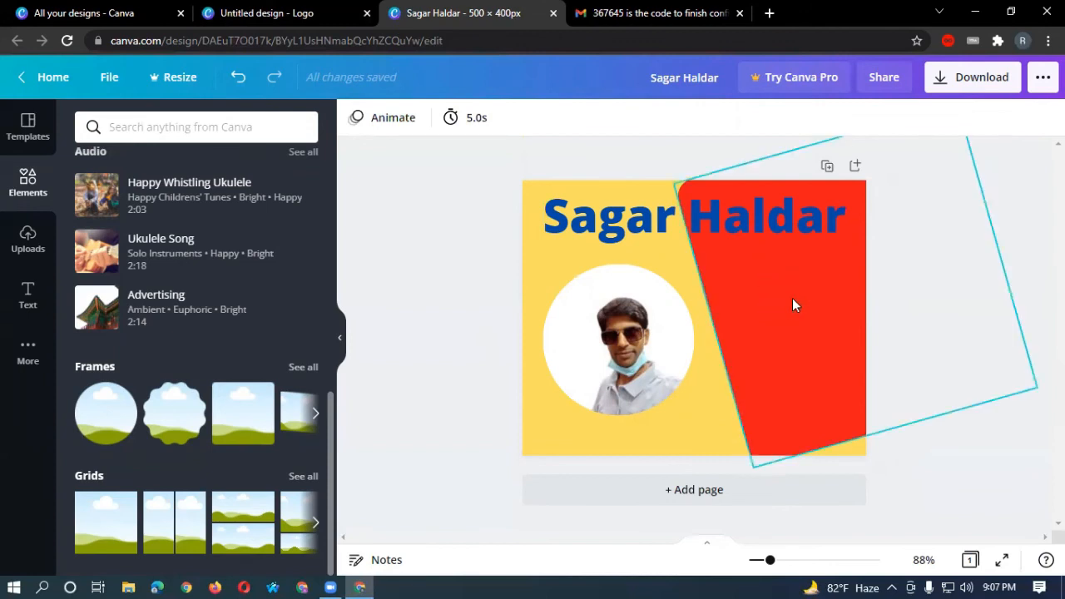
Unlock the red shape and nudge it slightly down and left.
drag(782, 301, 836, 286)
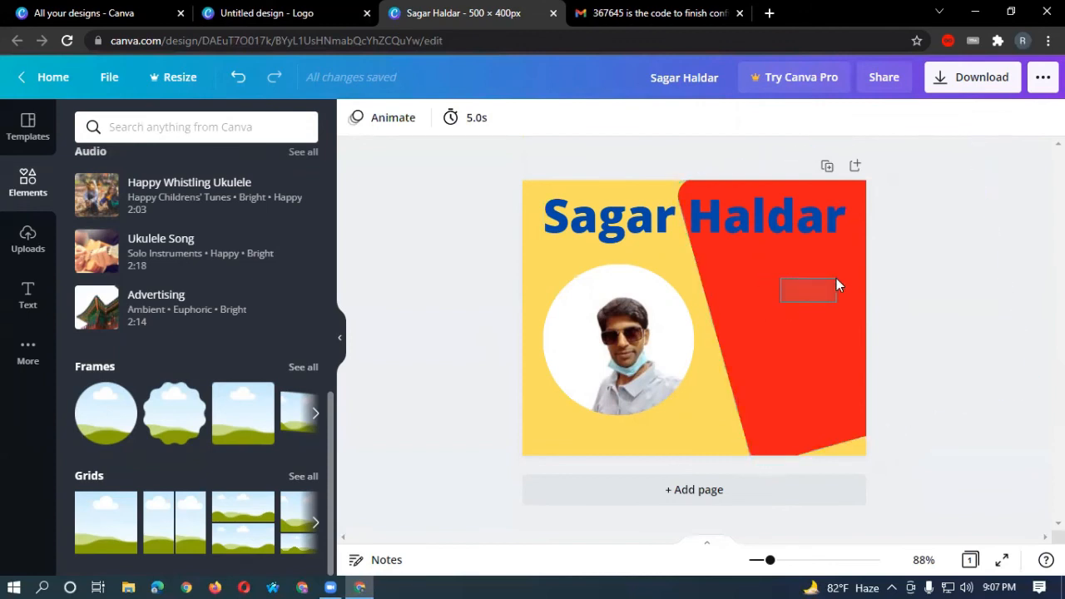
click(777, 310)
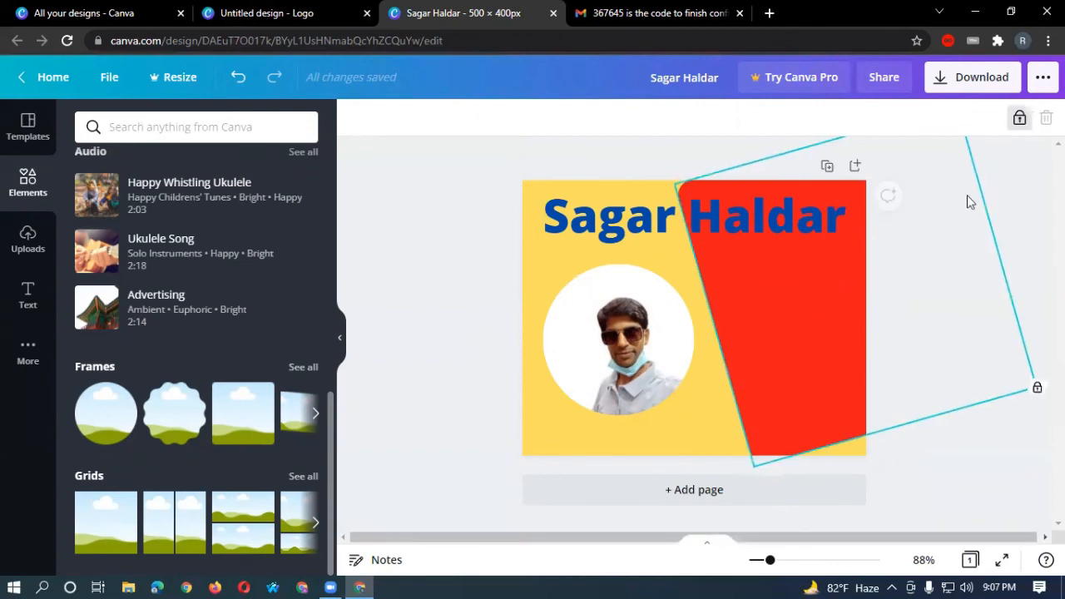
click(1019, 119)
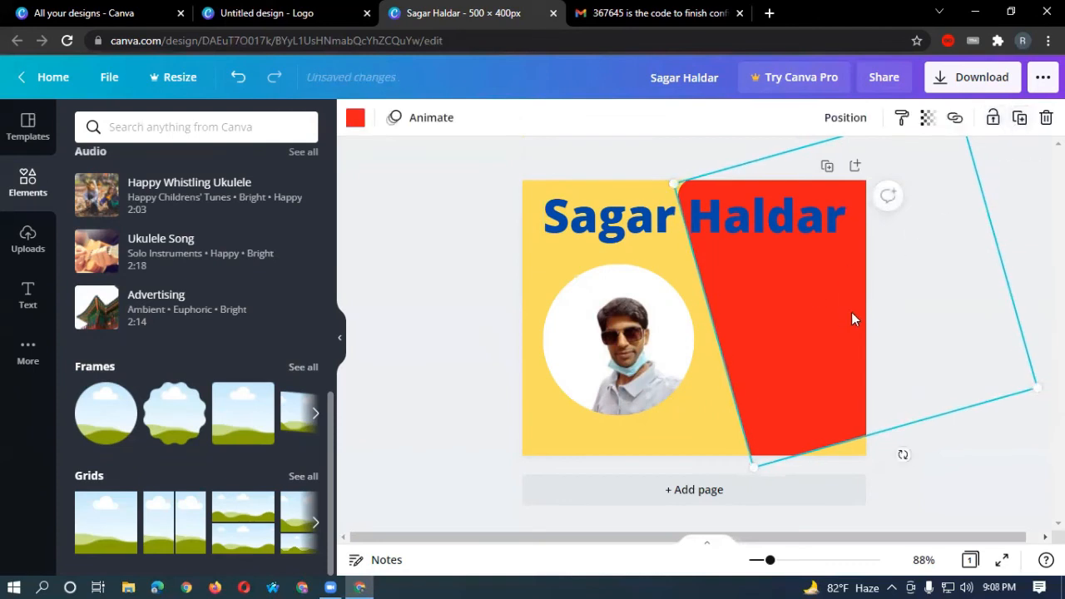
mouse_move(824, 316)
mouse_down()
mouse_move(846, 316)
mouse_move(817, 323)
mouse_up()
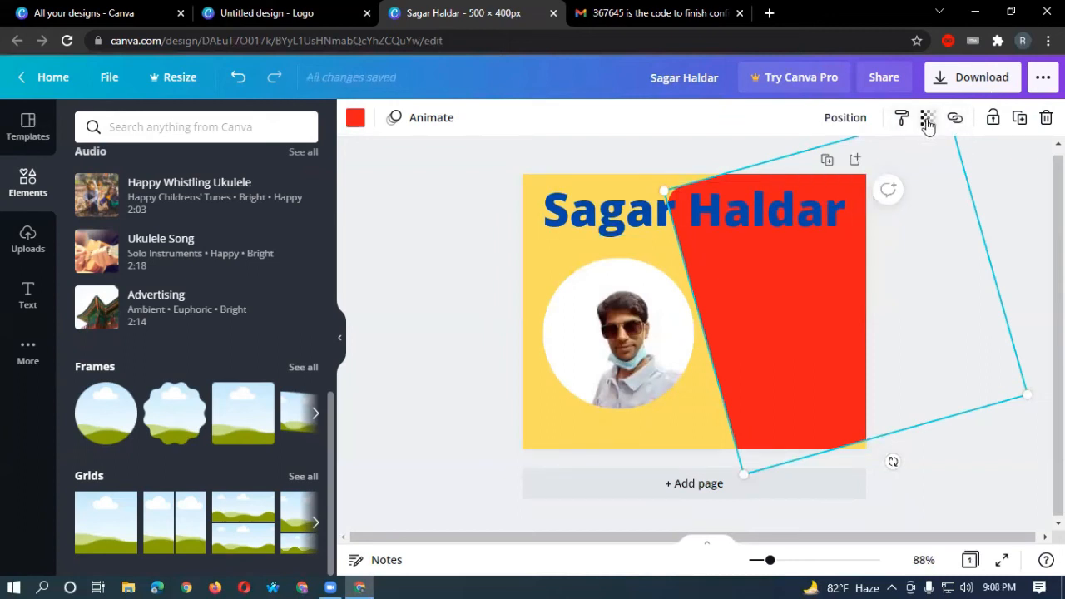
Set the slanted red shape's transparency to 84.
click(927, 121)
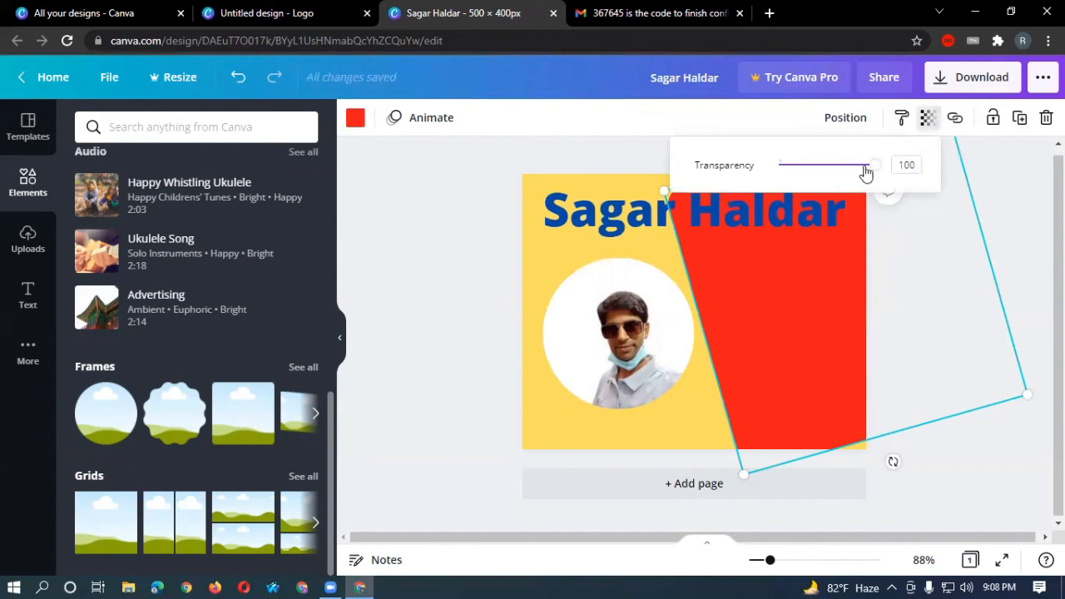
drag(874, 167, 861, 187)
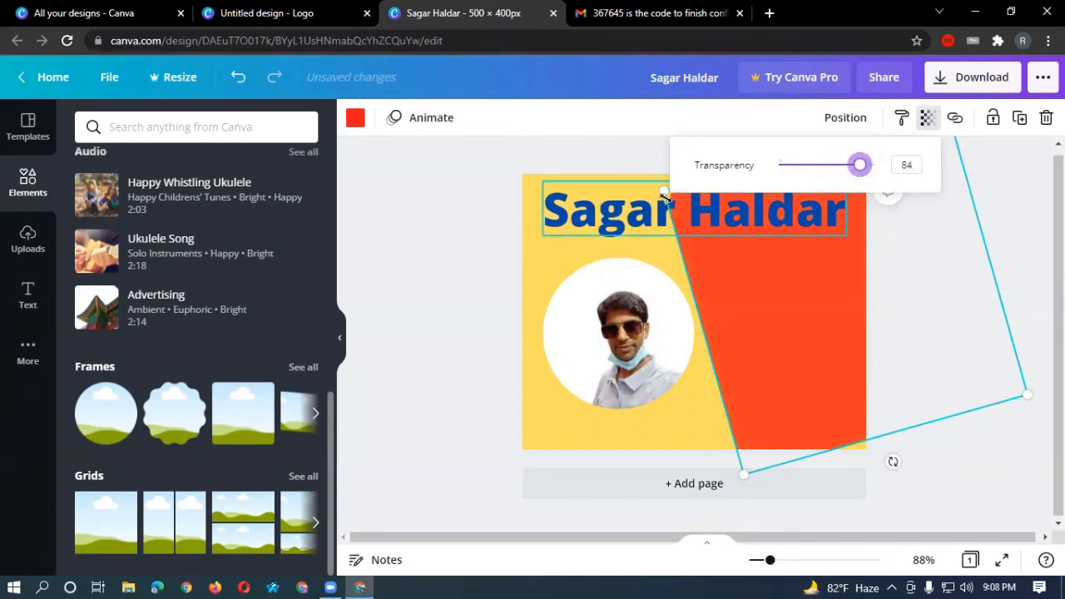
click(621, 213)
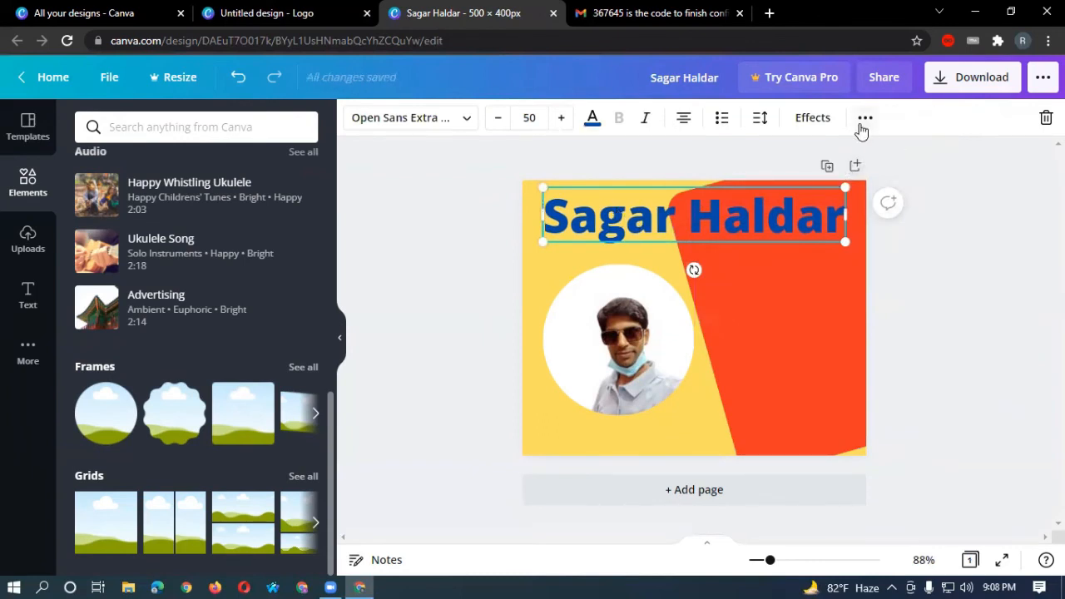
click(808, 120)
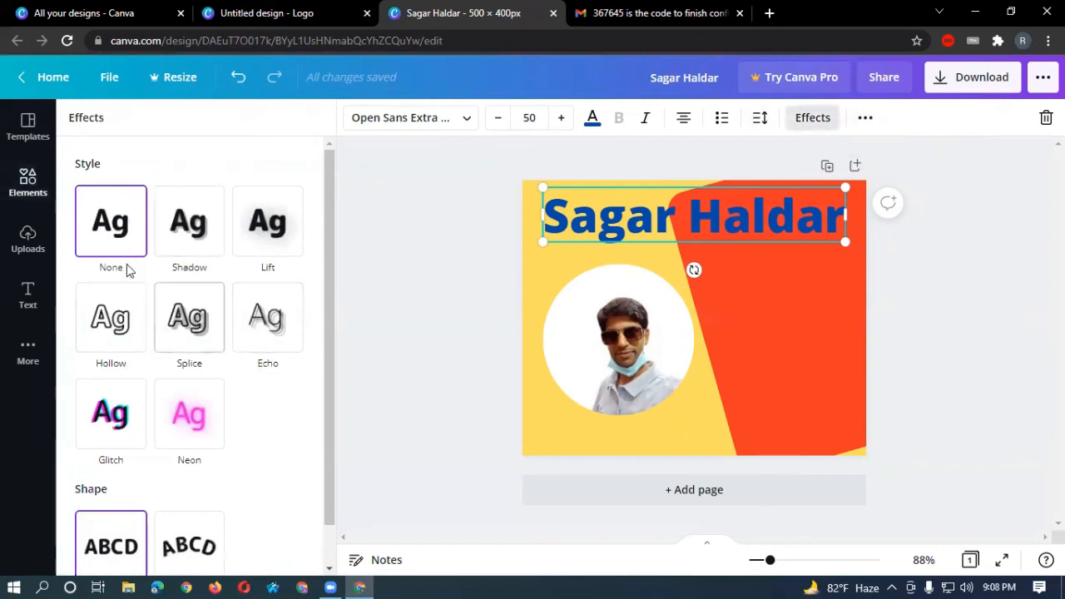
click(462, 239)
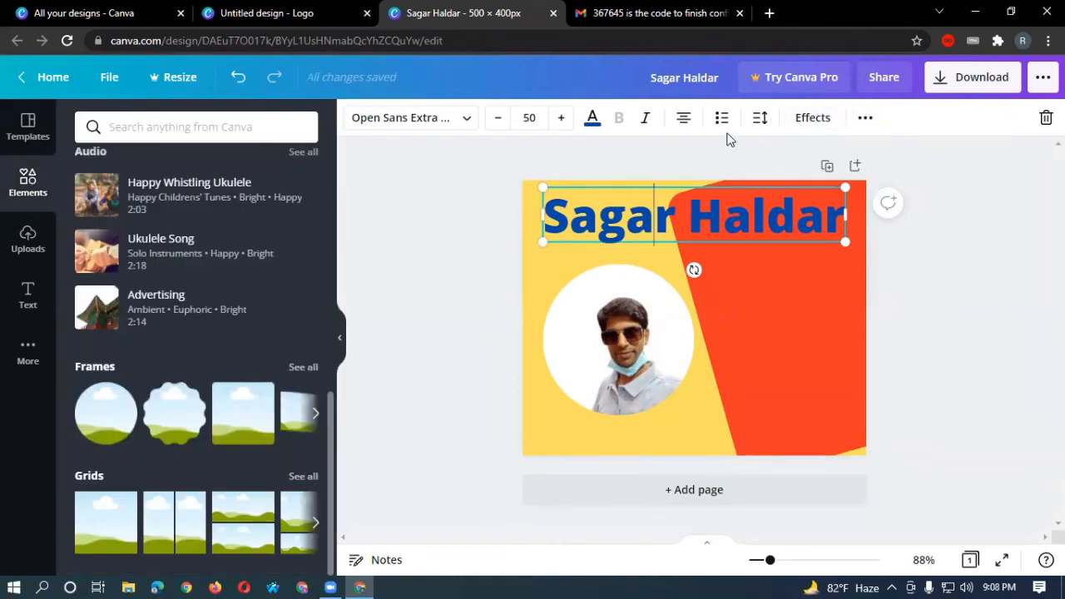
click(864, 118)
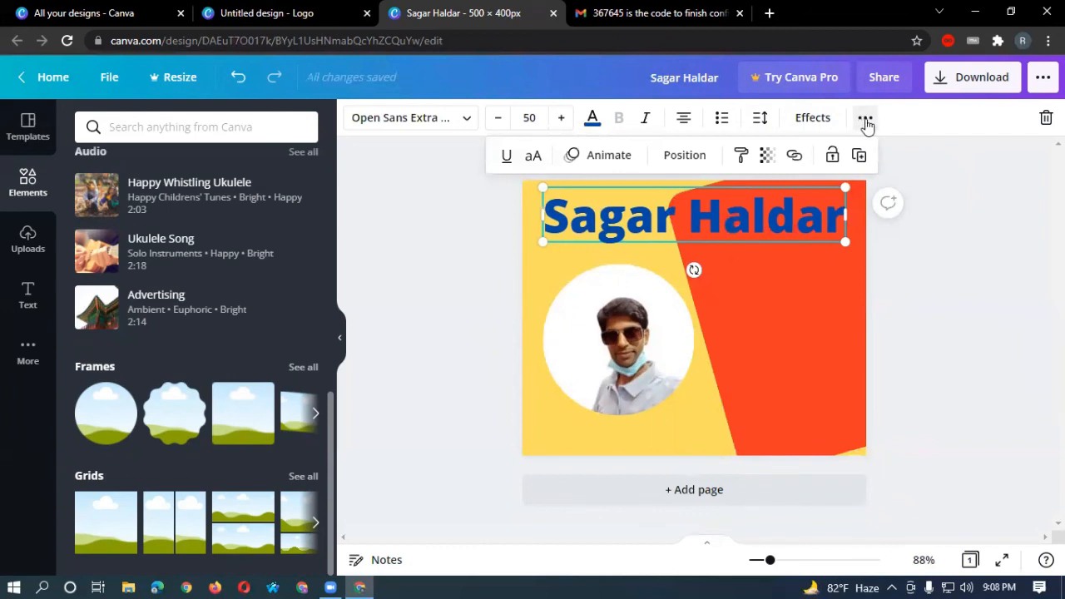
click(766, 157)
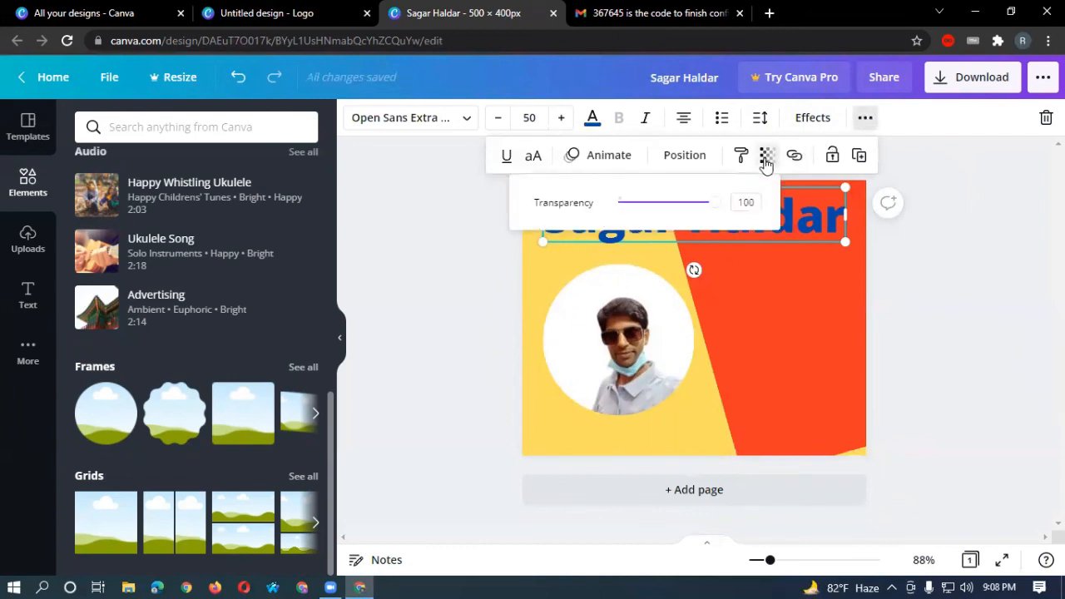
mouse_move(713, 208)
mouse_down()
mouse_move(626, 213)
mouse_move(707, 212)
mouse_move(655, 210)
mouse_move(716, 202)
mouse_up()
click(487, 290)
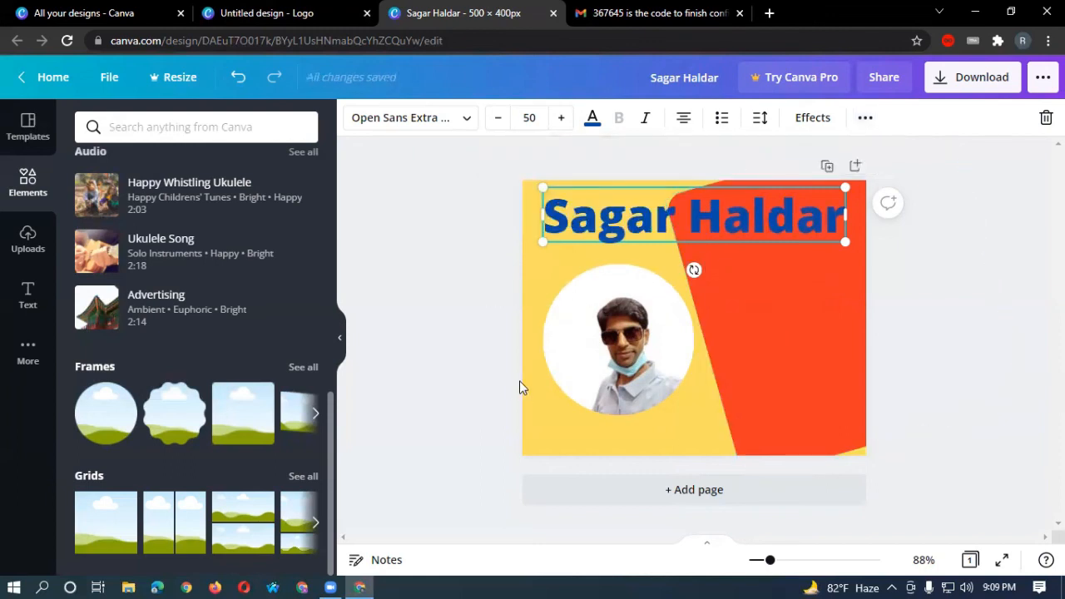
Deselect the name heading by clicking an empty area of the canvas.
click(464, 327)
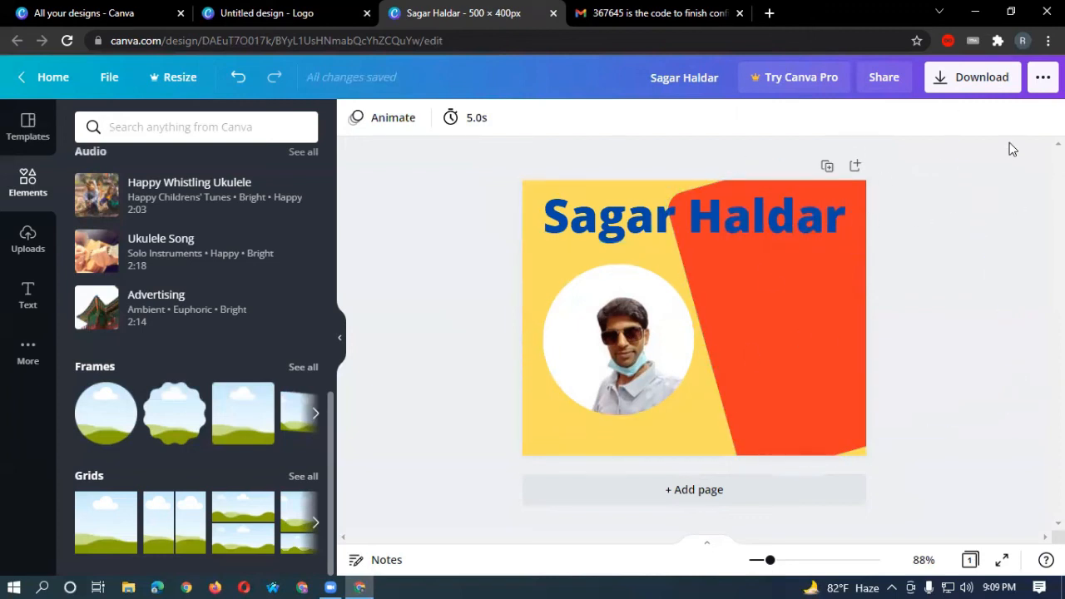
Download the logo with PNG as the file type and dismiss the share popup.
click(977, 83)
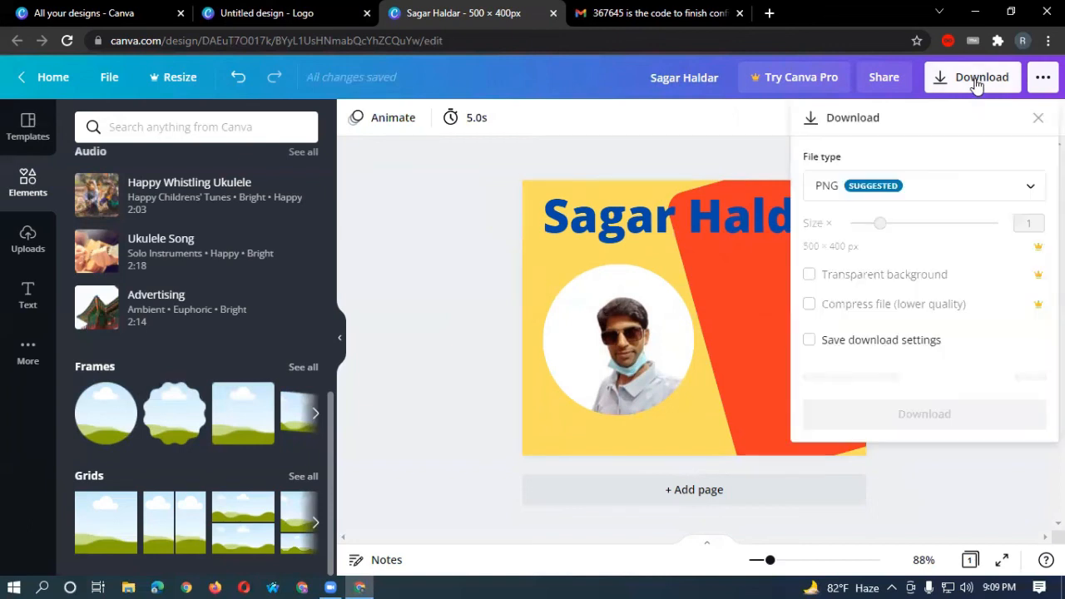
click(1030, 188)
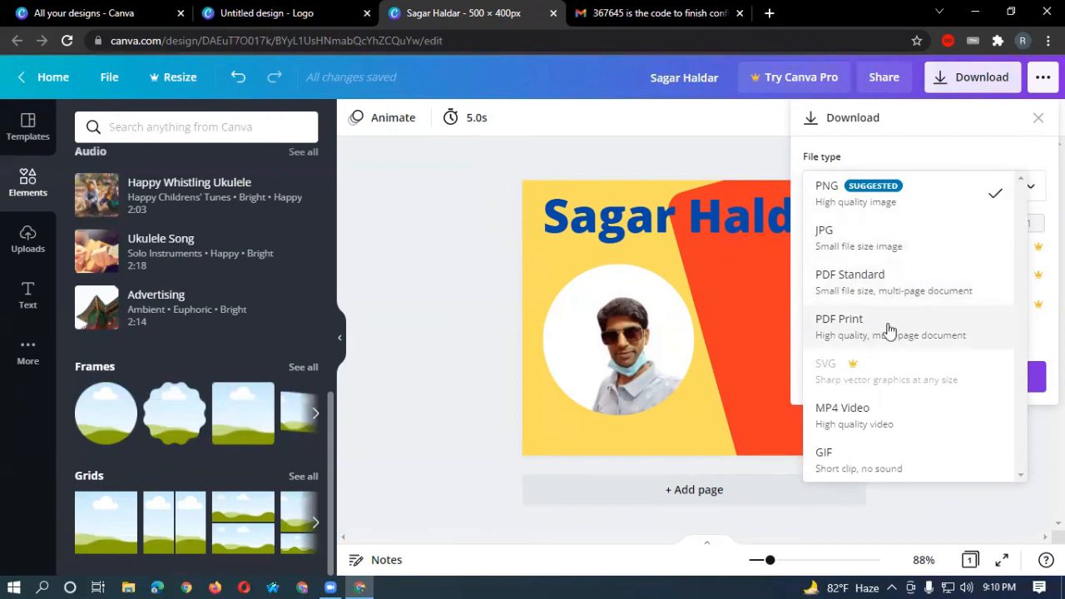
click(965, 204)
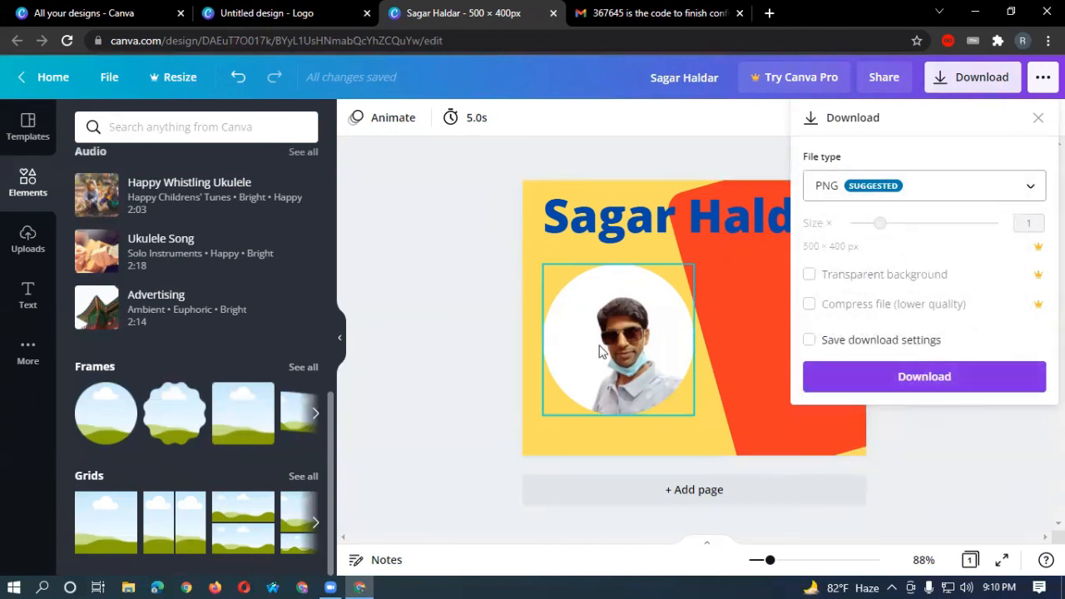
click(925, 377)
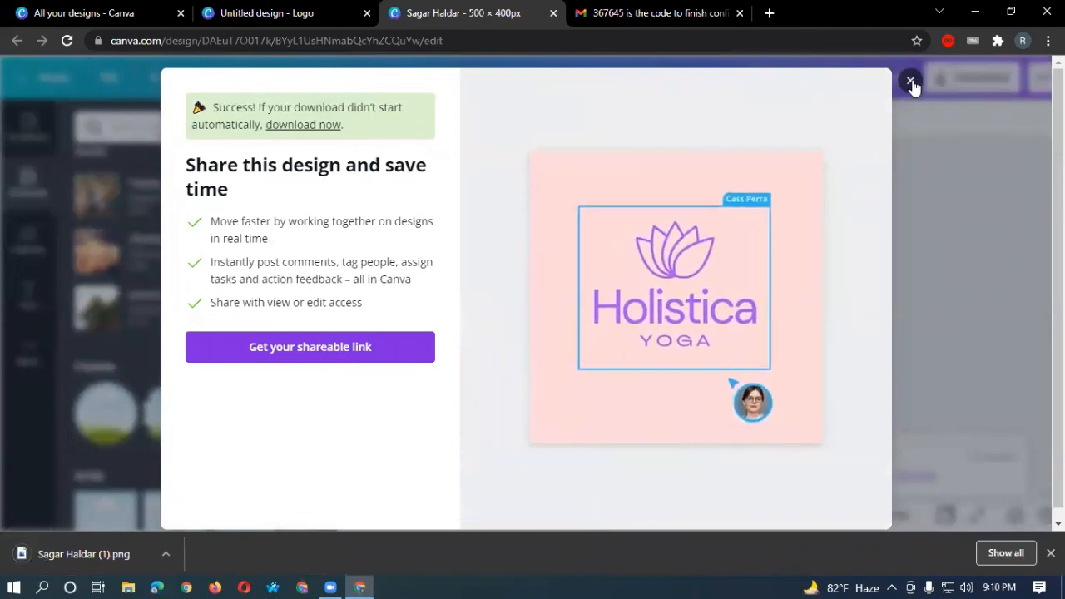
click(911, 81)
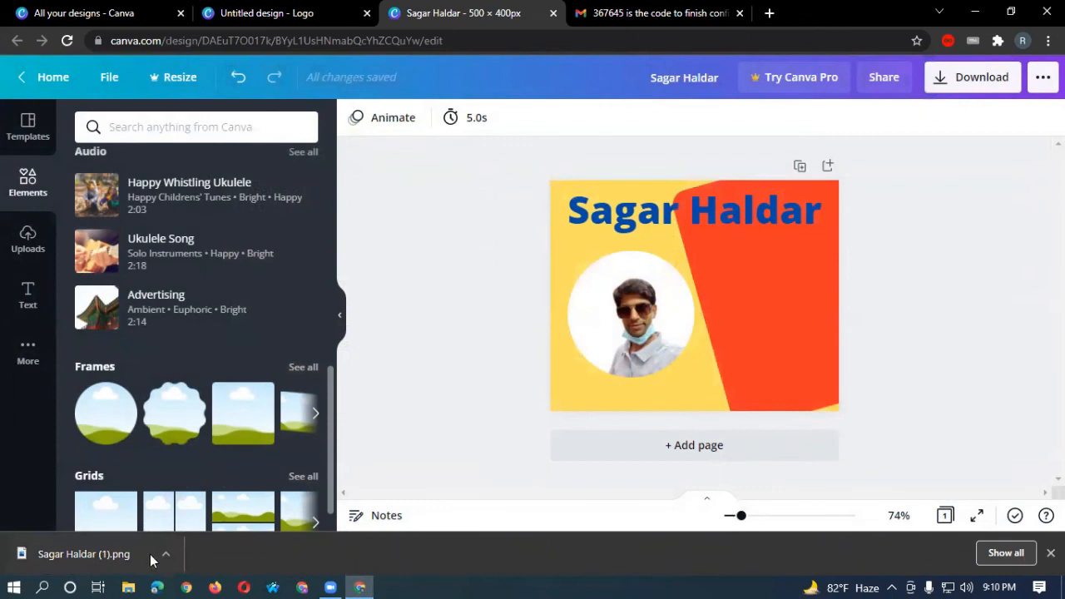
Open the downloaded PNG in Photos to verify it, then close the viewer.
click(165, 553)
click(186, 455)
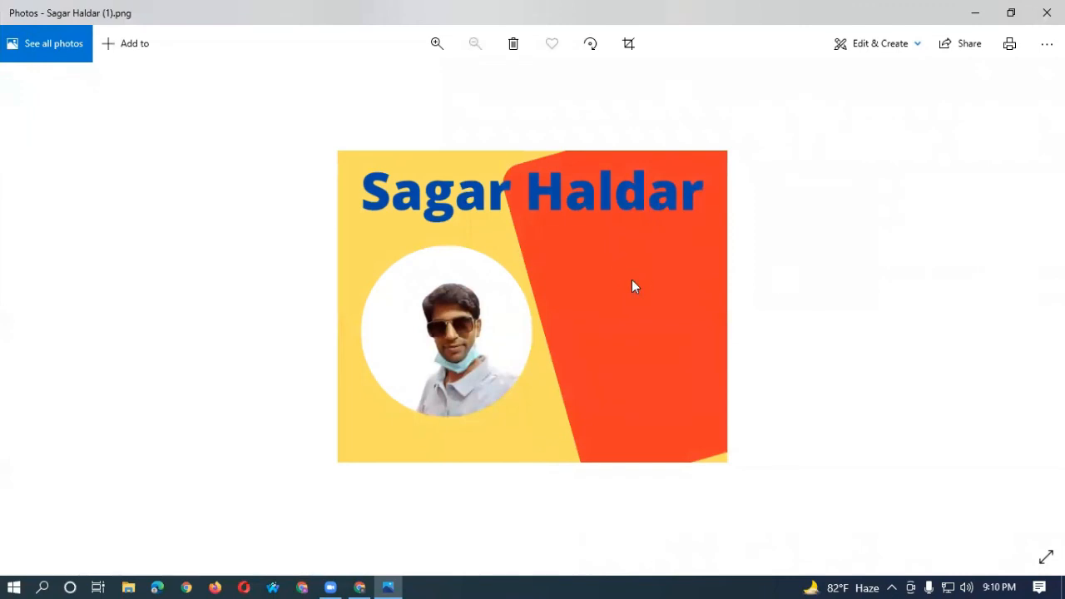
click(1046, 13)
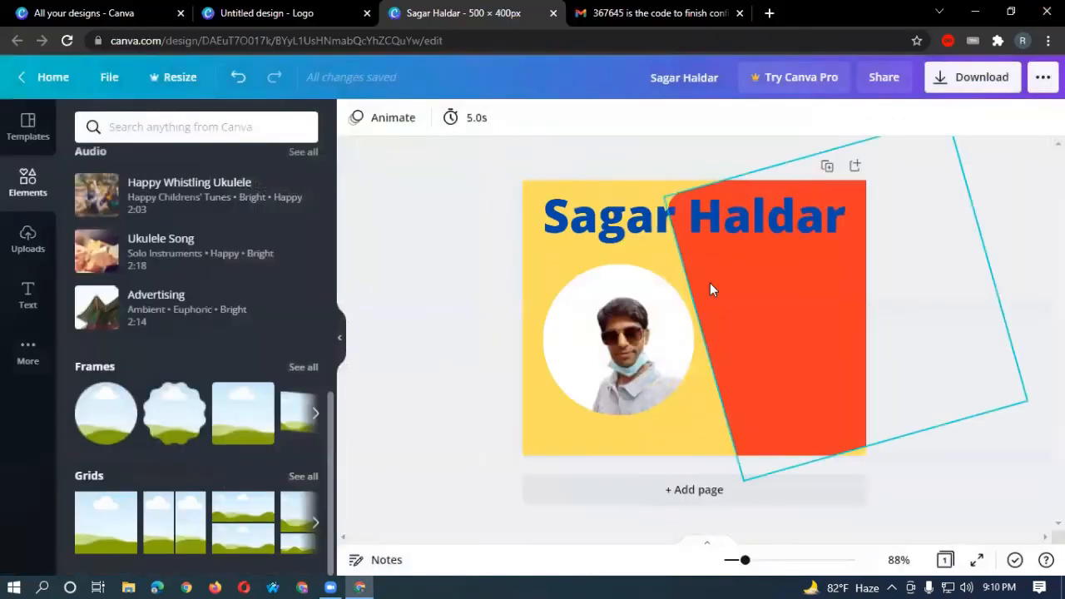